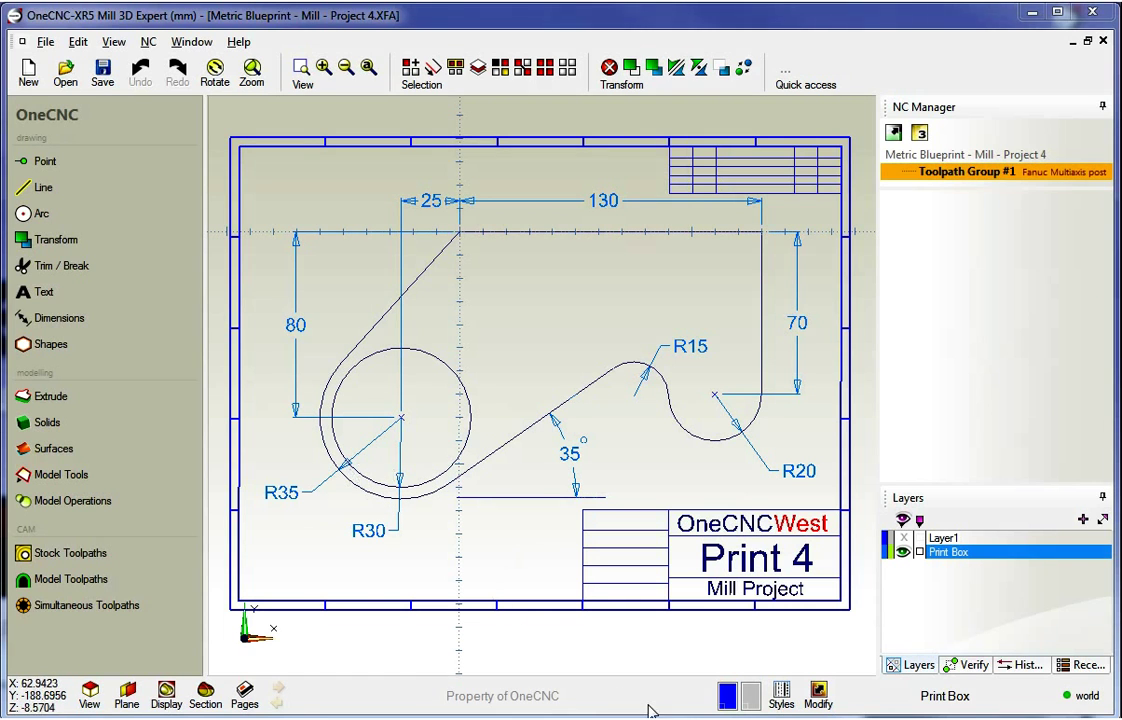
Step: Hide the Print Box layer, work on Layer1, and draw a 70 diameter circle at X -25, Y -80
{"action": "left_click", "coordinate": [903, 552]}
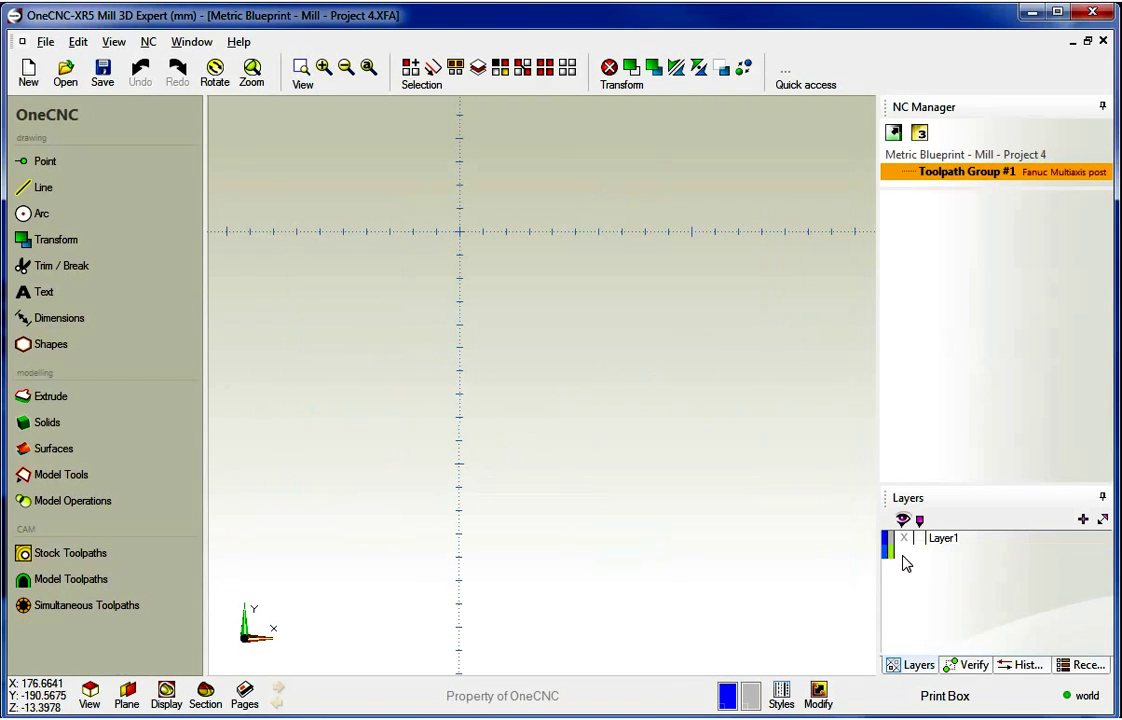
{"action": "left_click", "coordinate": [940, 538]}
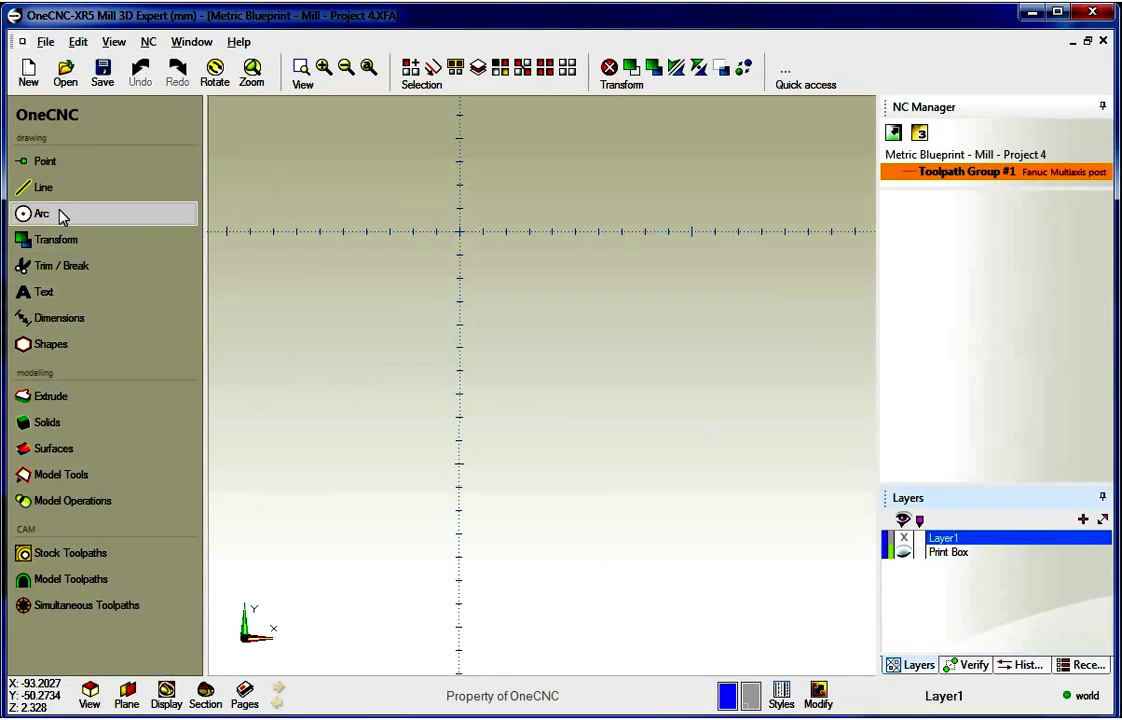
{"action": "left_click", "coordinate": [52, 216]}
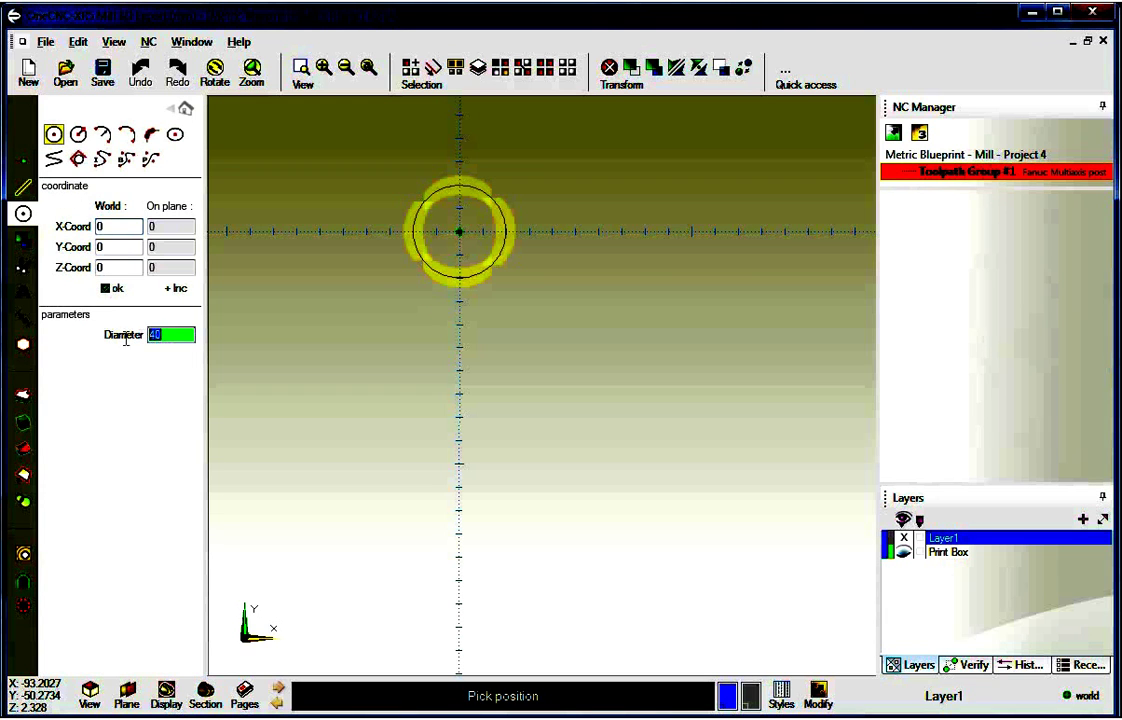
{"action": "type", "text": "70"}
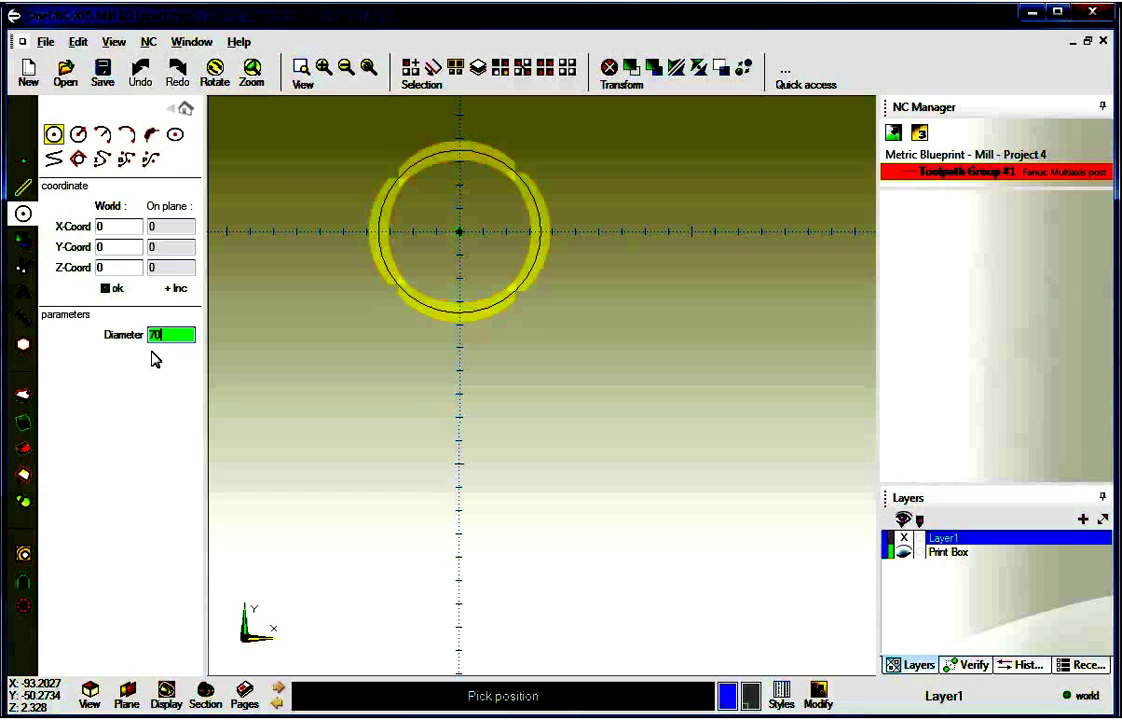
{"action": "double_click", "coordinate": [113, 228]}
{"action": "type", "text": "-25"}
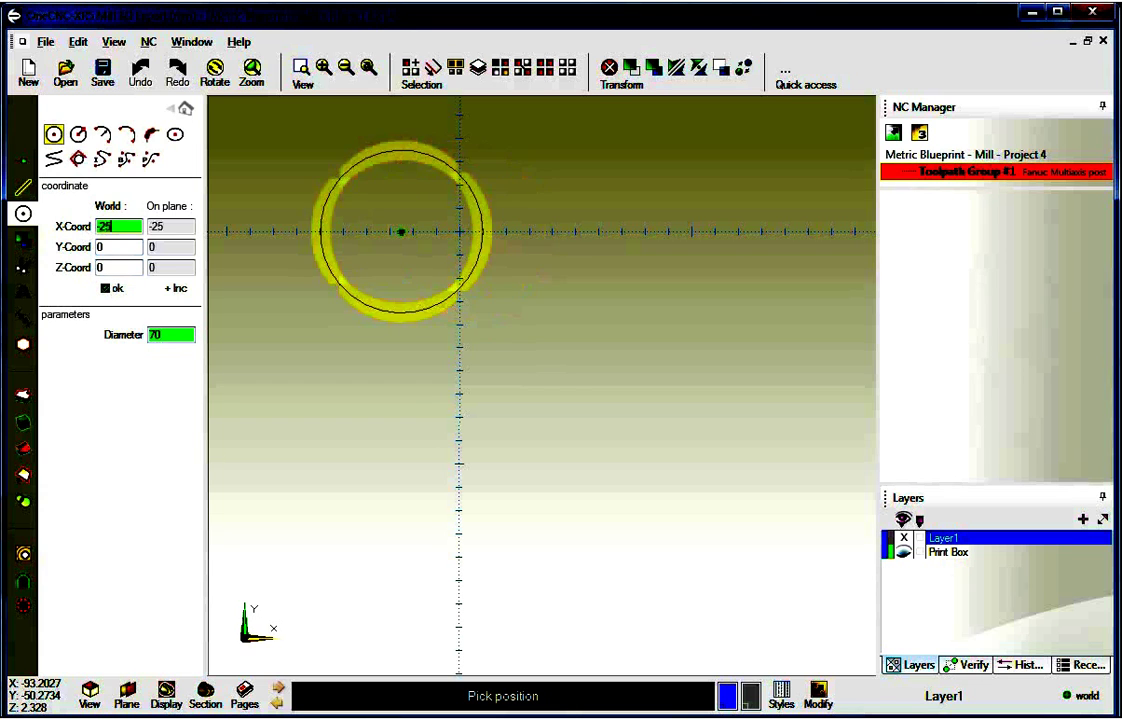
{"action": "double_click", "coordinate": [108, 247]}
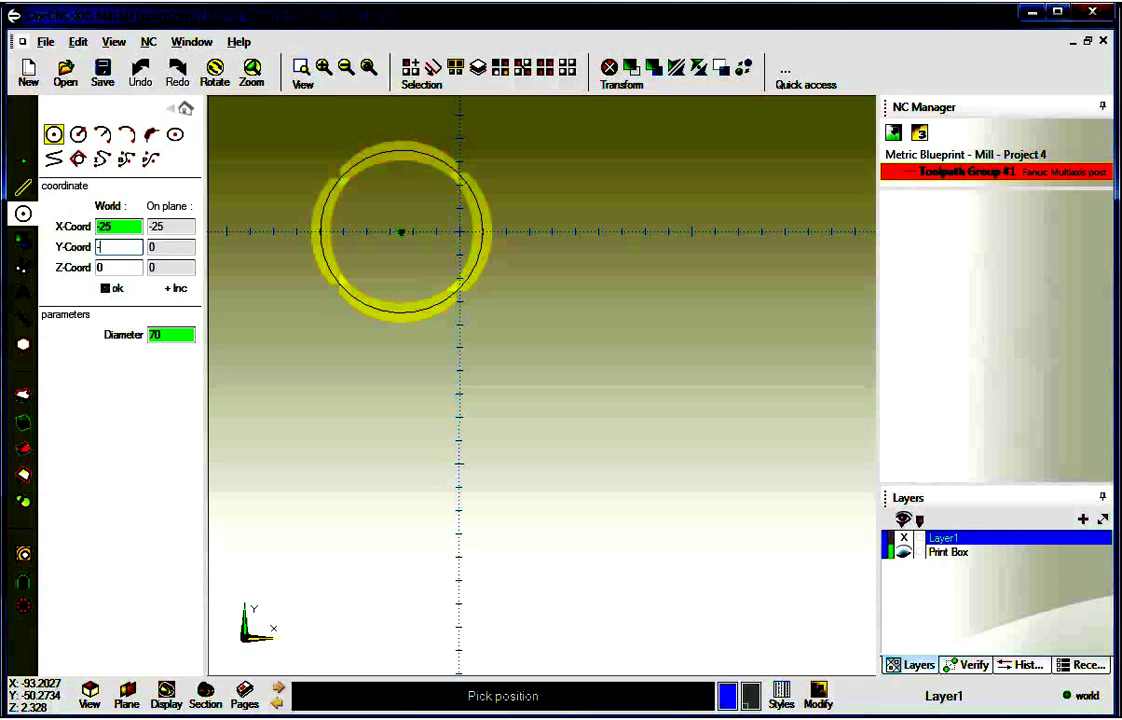
{"action": "type", "text": "-80"}
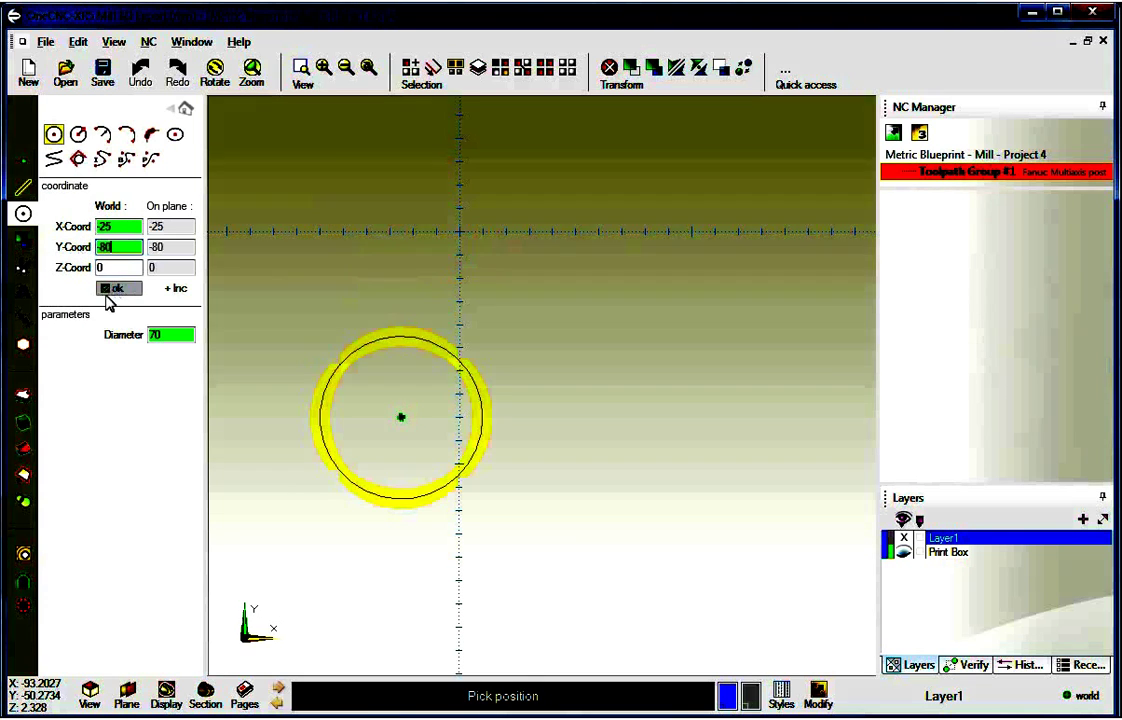
{"action": "left_click", "coordinate": [110, 289]}
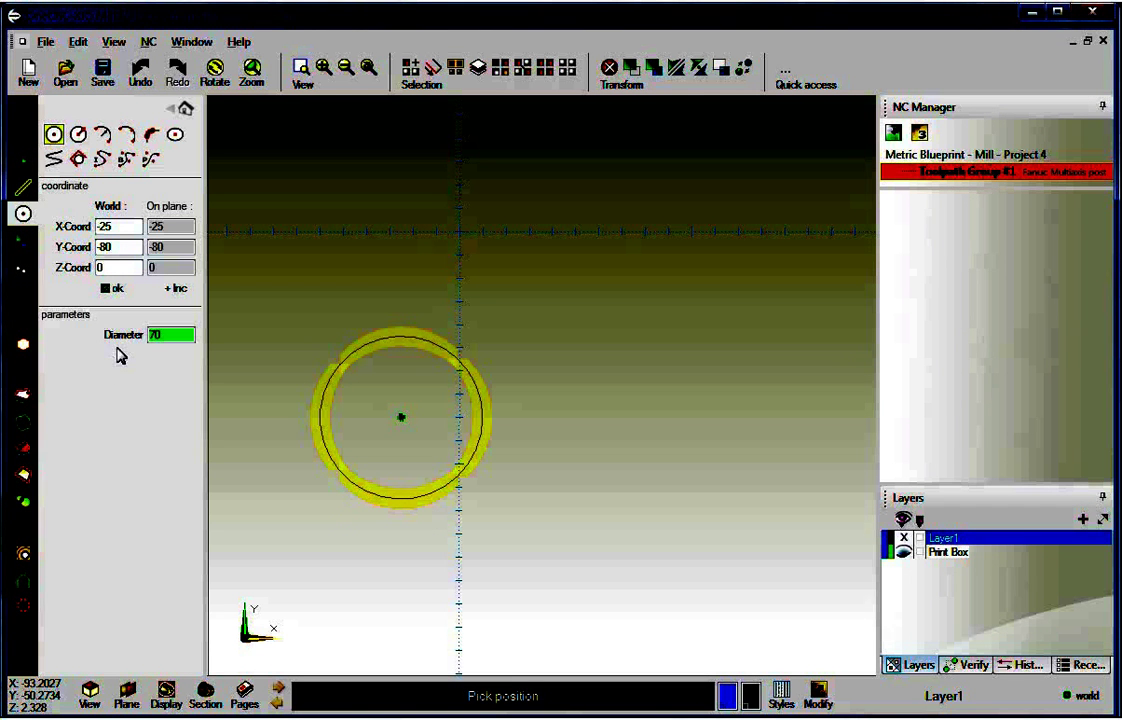
Step: Add a concentric 60 diameter circle at the same centre
{"action": "left_click_drag", "start_coordinate": [178, 334], "coordinate": [145, 340]}
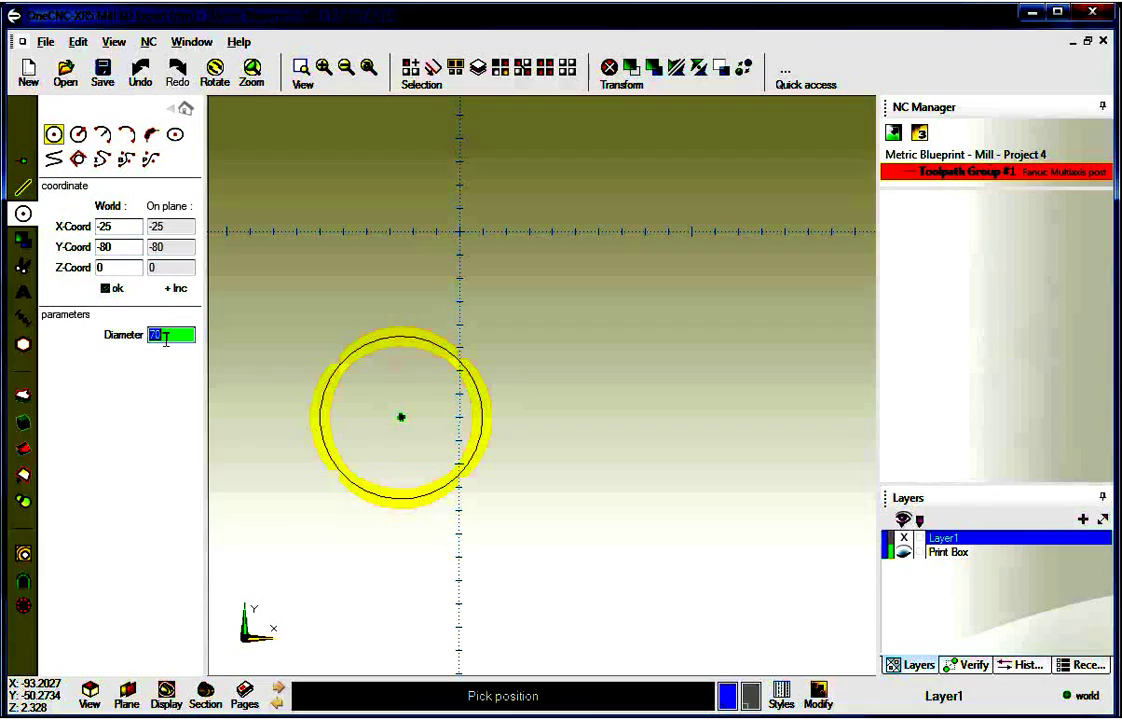
{"action": "type", "text": "60"}
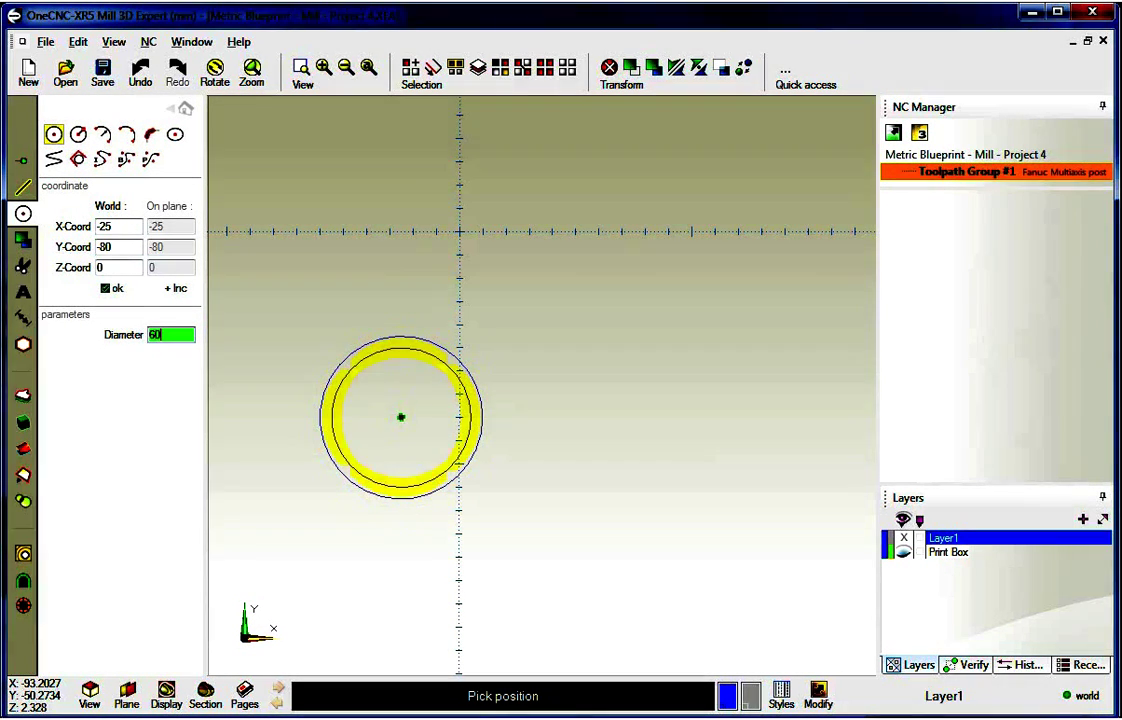
{"action": "left_click", "coordinate": [399, 419]}
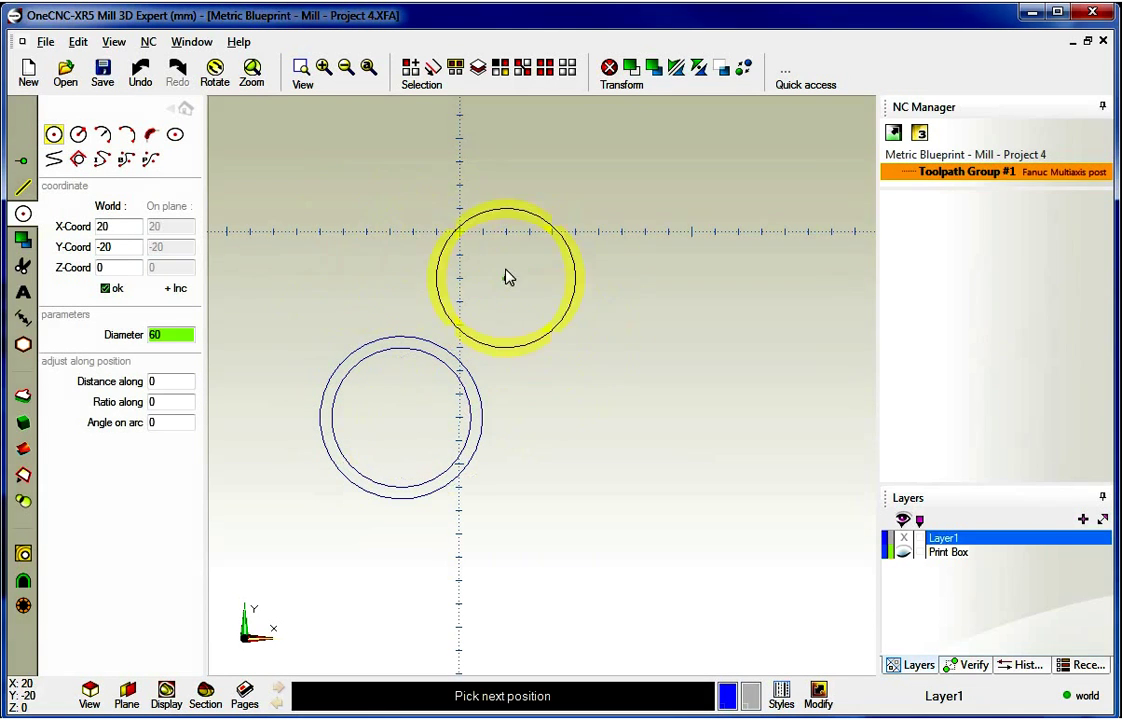
{"action": "right_click", "coordinate": [502, 258]}
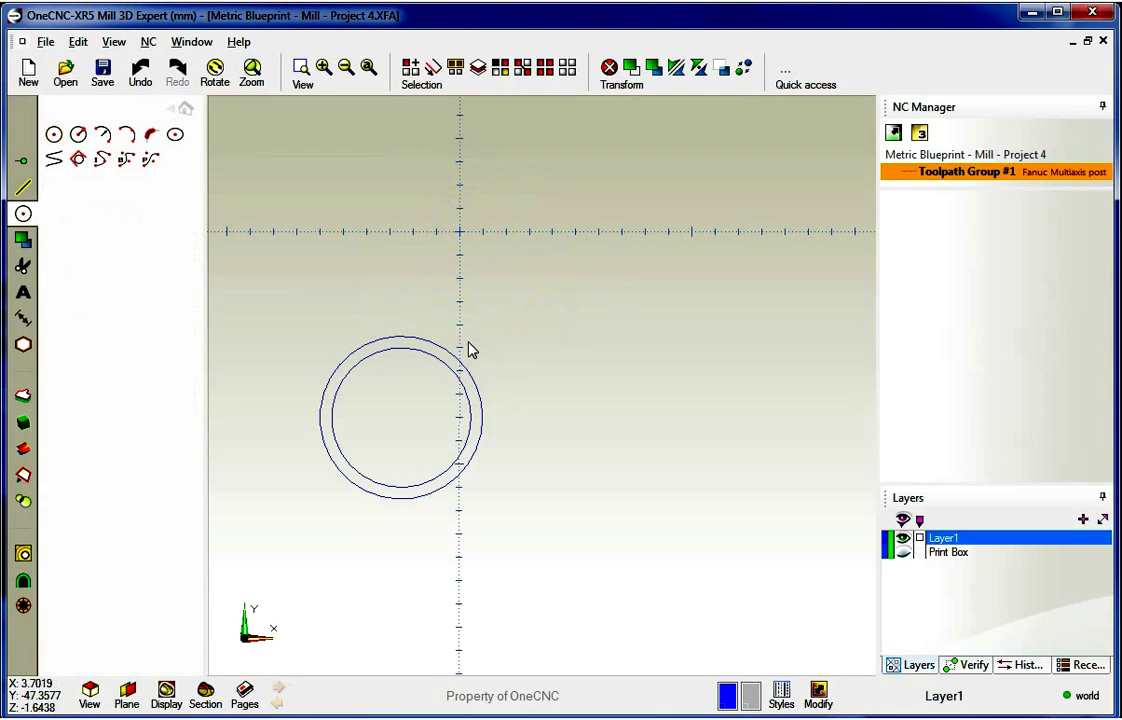
{"action": "scroll", "coordinate": [470, 337], "scroll_direction": "up", "scroll_amount": 2}
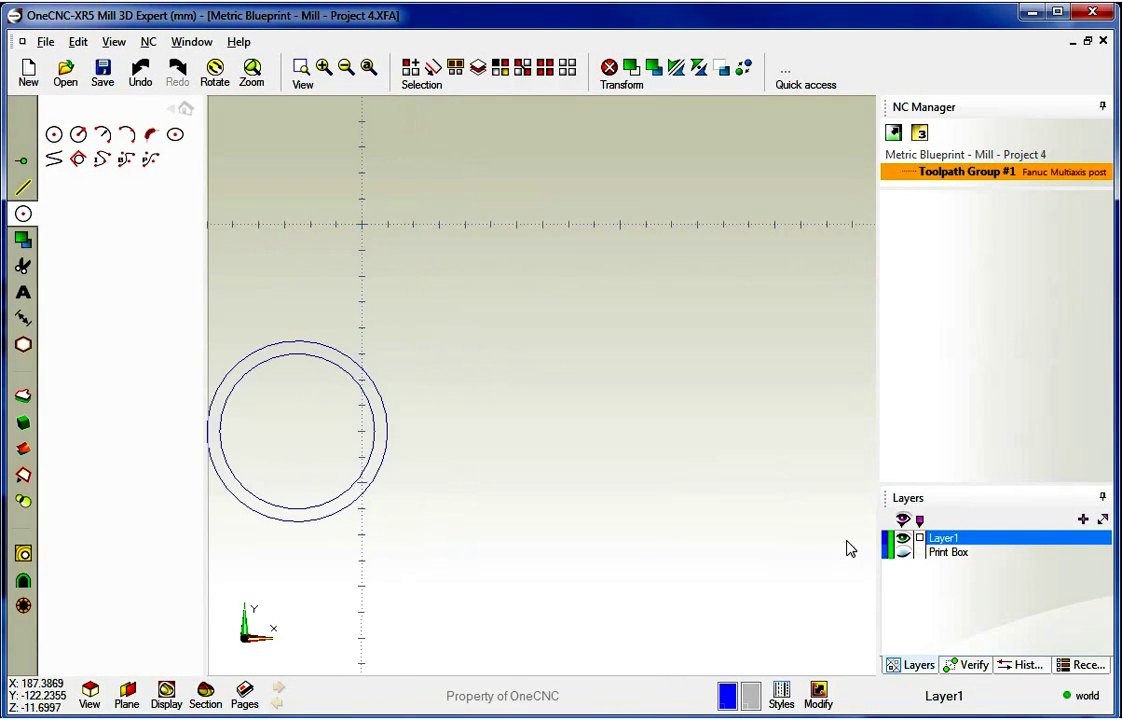
Step: Show the Print Box blueprint to check the print, then hide it again
{"action": "left_click", "coordinate": [901, 553]}
{"action": "scroll", "coordinate": [505, 418], "scroll_direction": "down", "scroll_amount": 1}
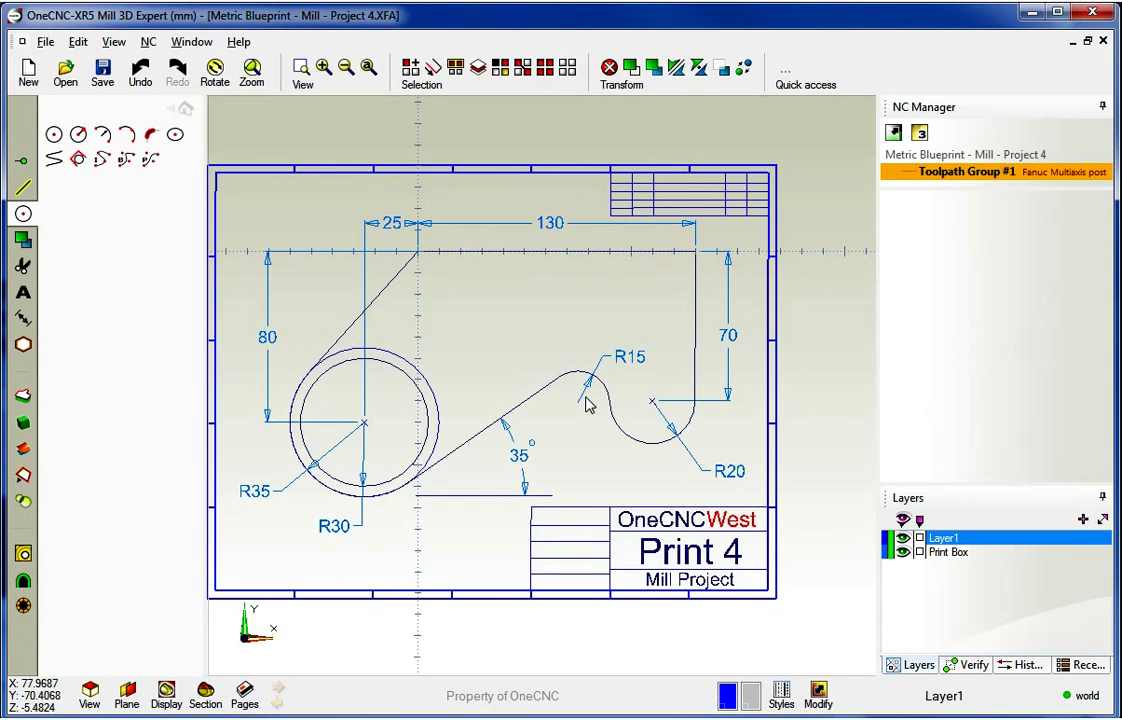
{"action": "scroll", "coordinate": [444, 274], "scroll_direction": "up", "scroll_amount": 1}
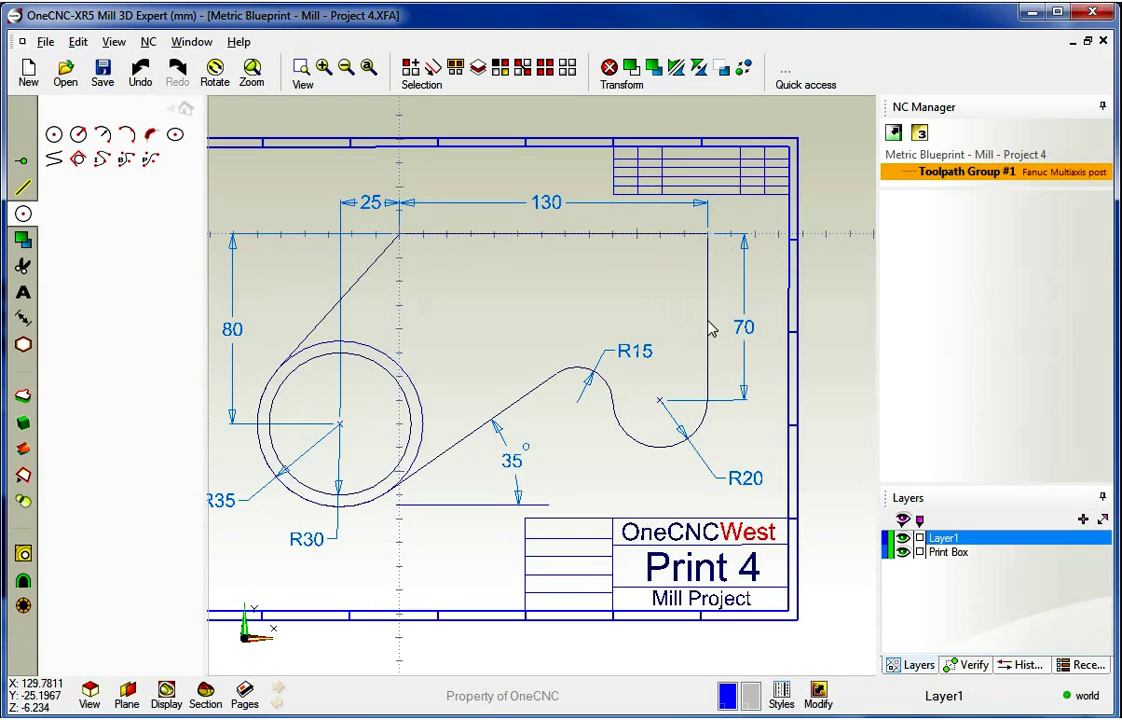
{"action": "left_click", "coordinate": [903, 552]}
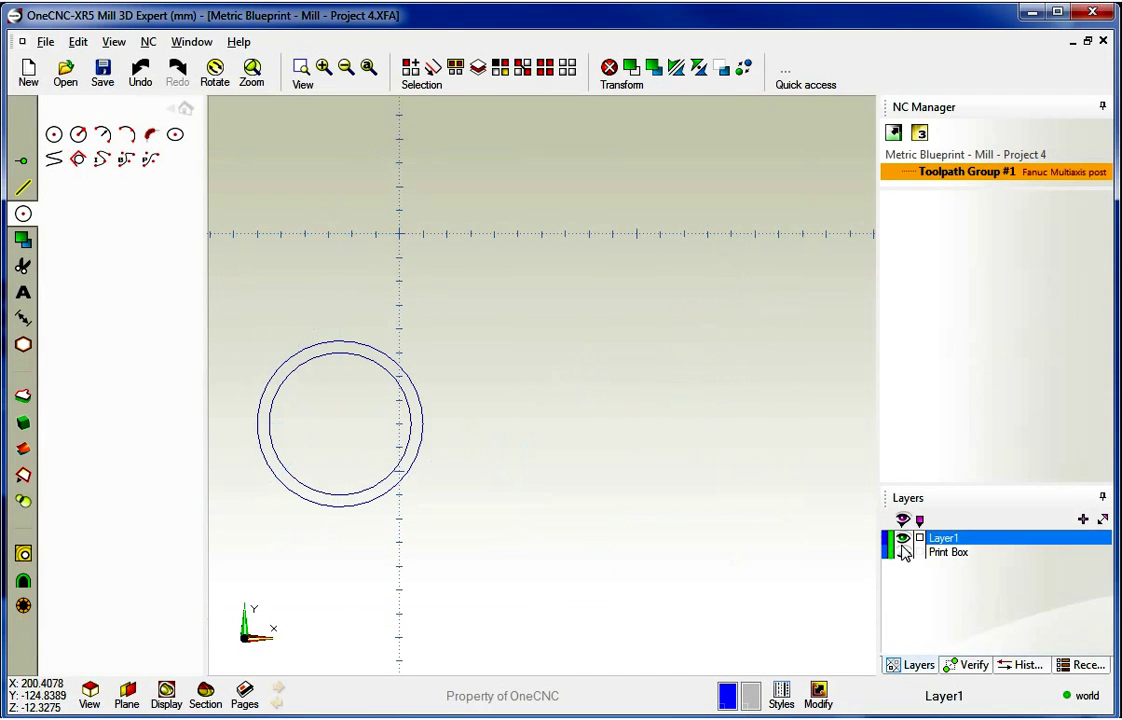
Step: Draw a line from the origin to X 130, then straight down to Y -70
{"action": "left_click", "coordinate": [24, 188]}
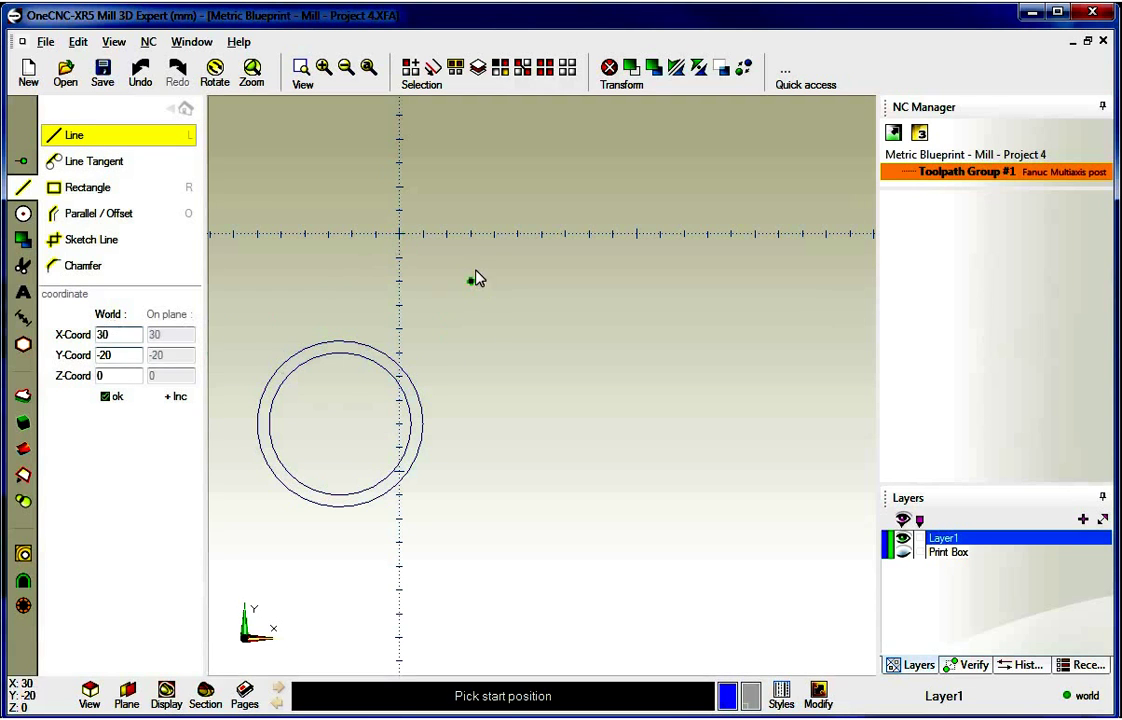
{"action": "left_click", "coordinate": [400, 236]}
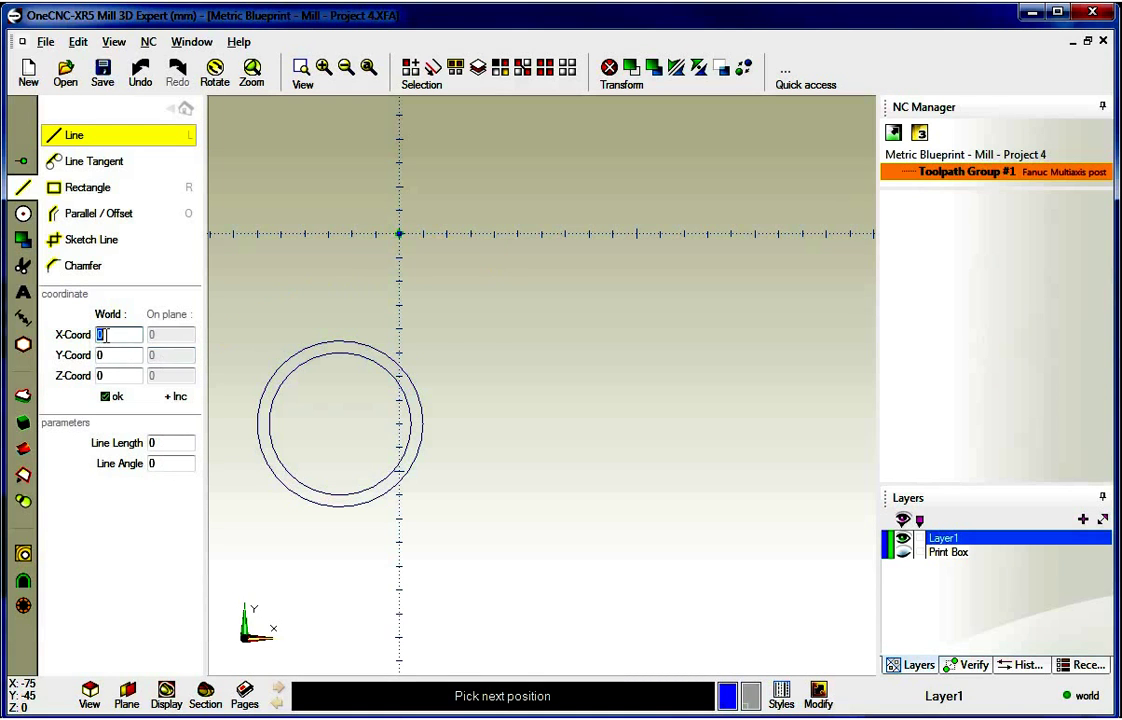
{"action": "type", "text": "130"}
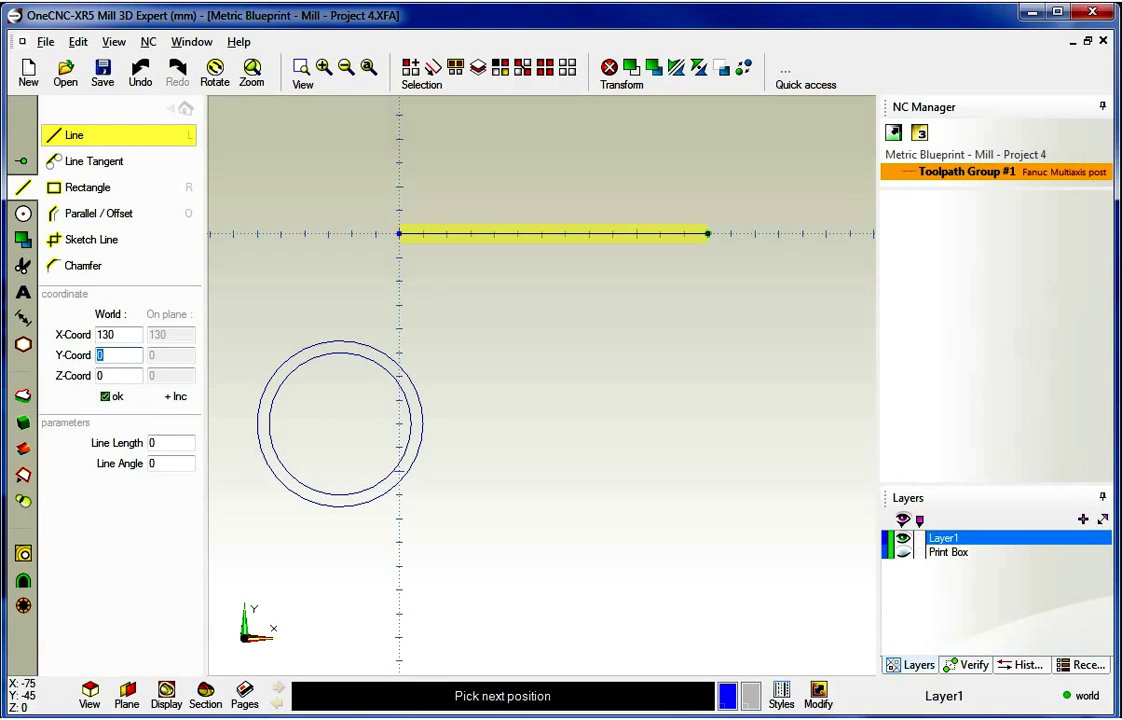
{"action": "type", "text": "-70"}
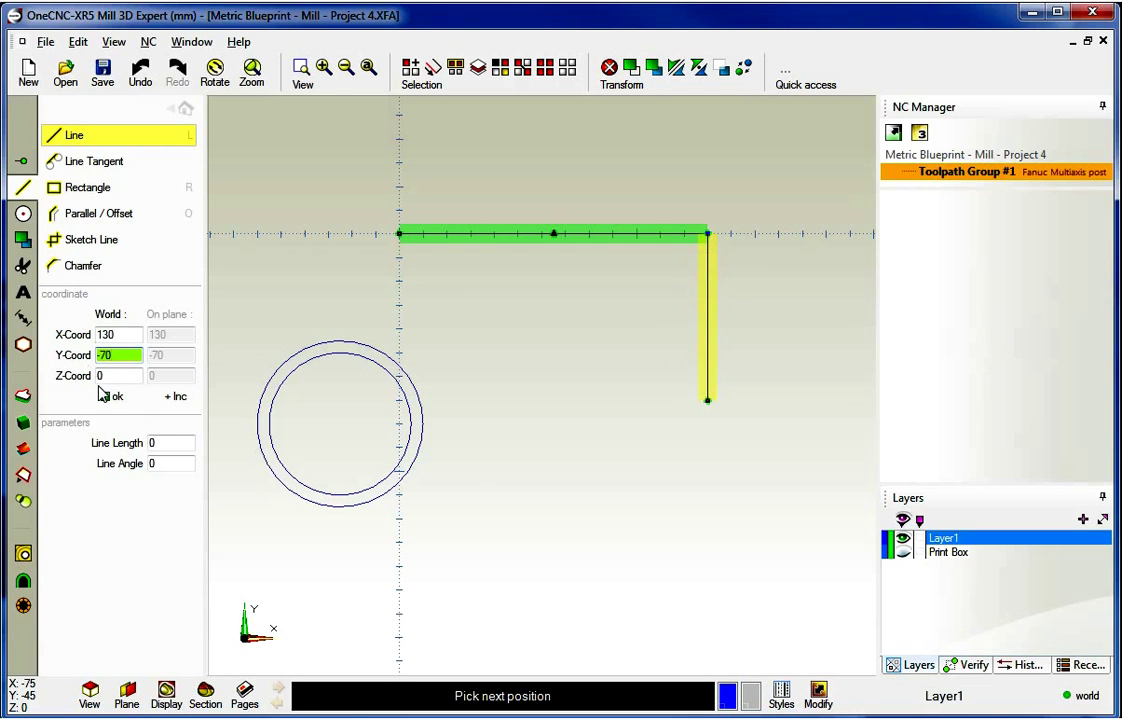
{"action": "left_click", "coordinate": [108, 396]}
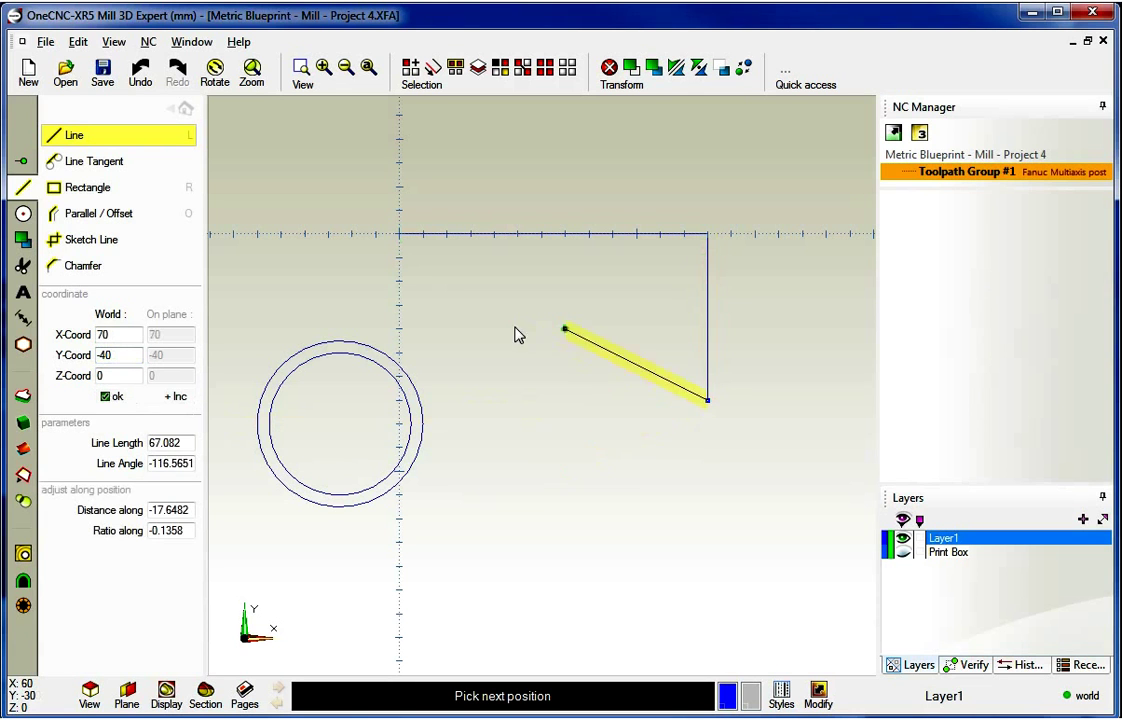
{"action": "key", "text": "Escape"}
{"action": "middle_click_drag", "start_coordinate": [496, 426], "coordinate": [608, 413]}
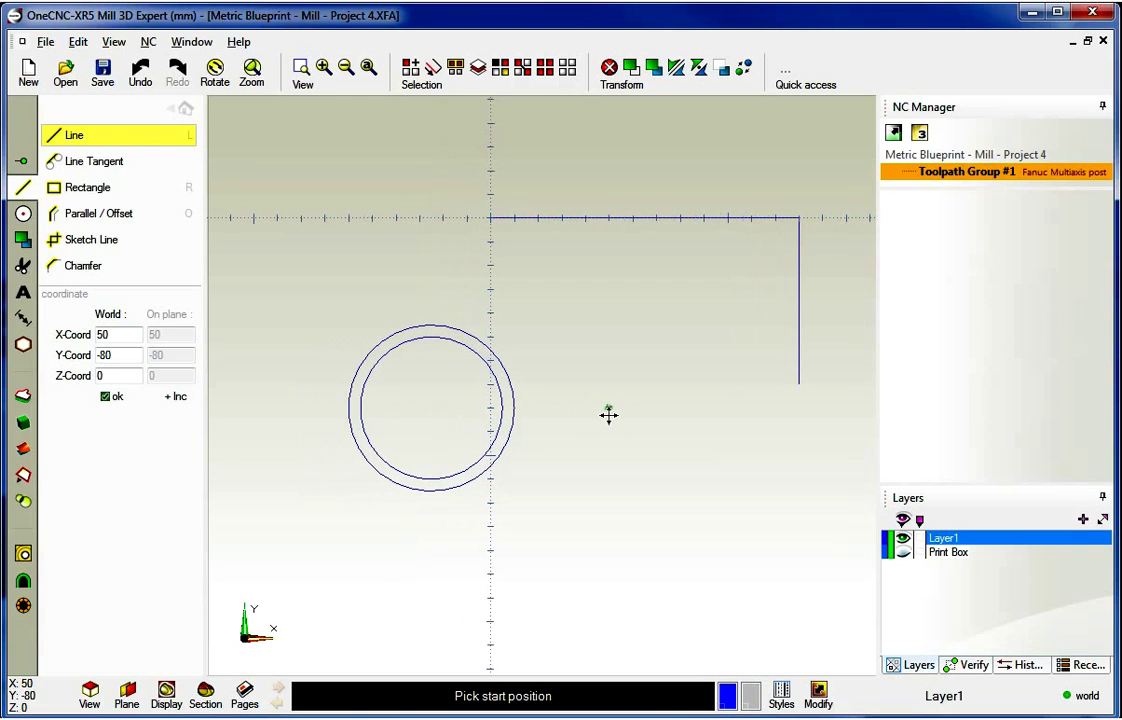
Step: Draw a line from the origin down-left, ending tangent on the outer 70 mm circle
{"action": "left_click", "coordinate": [903, 553]}
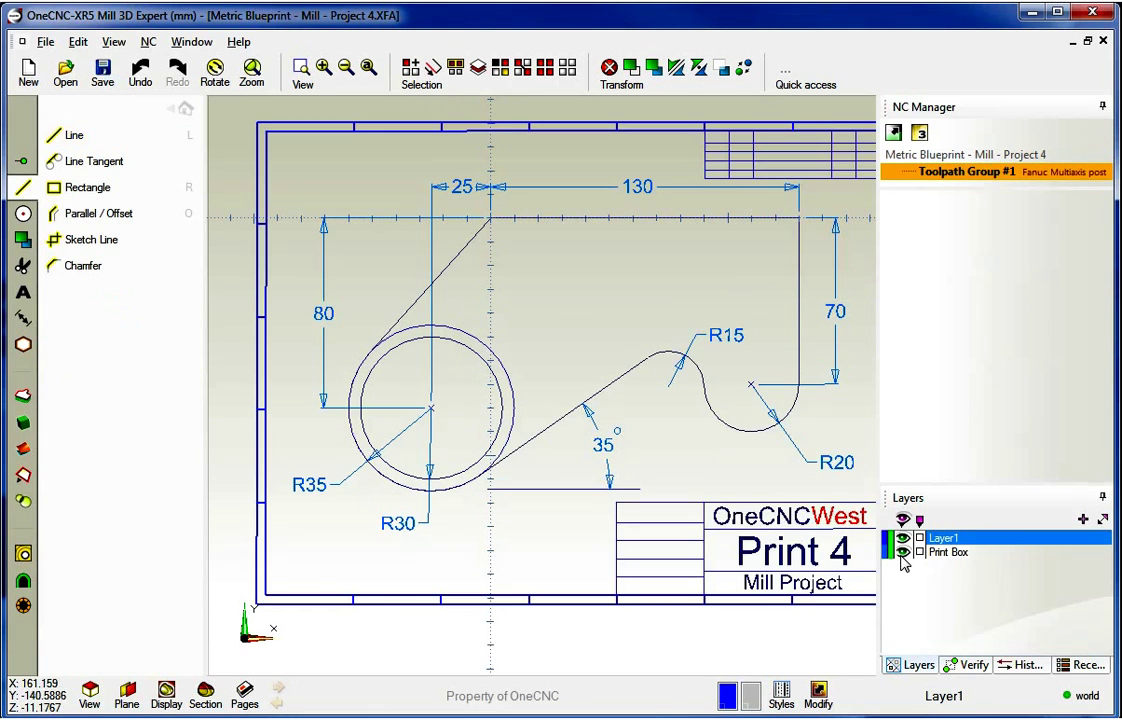
{"action": "left_click", "coordinate": [903, 553]}
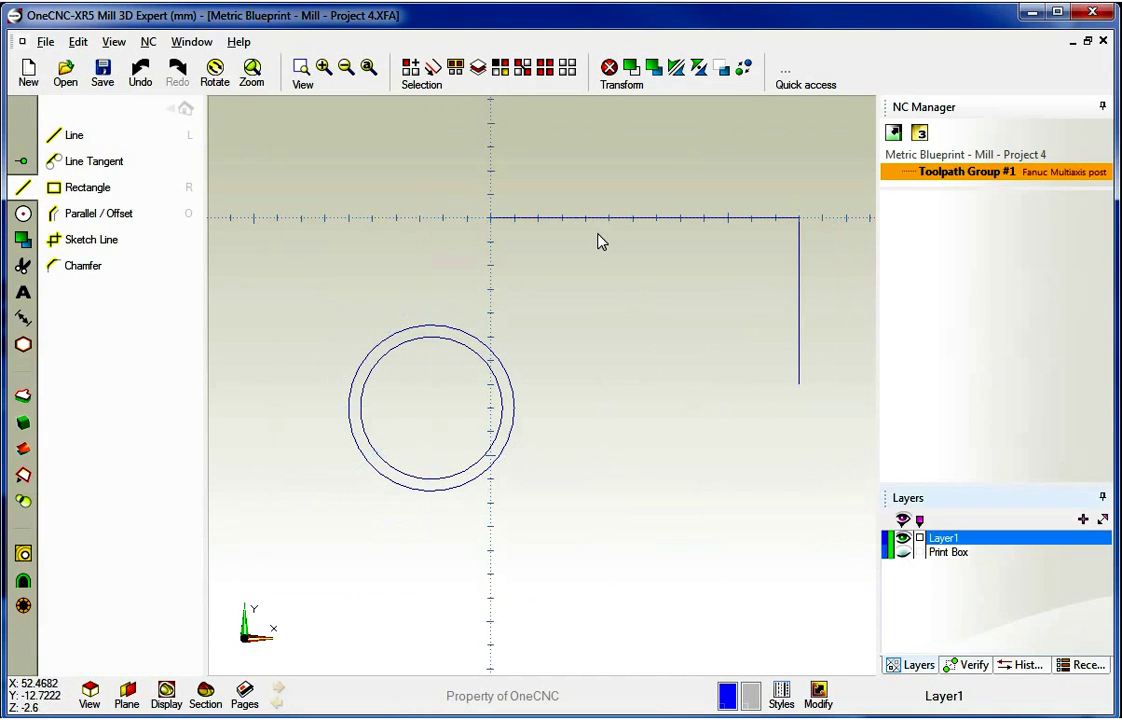
{"action": "left_click", "coordinate": [76, 137]}
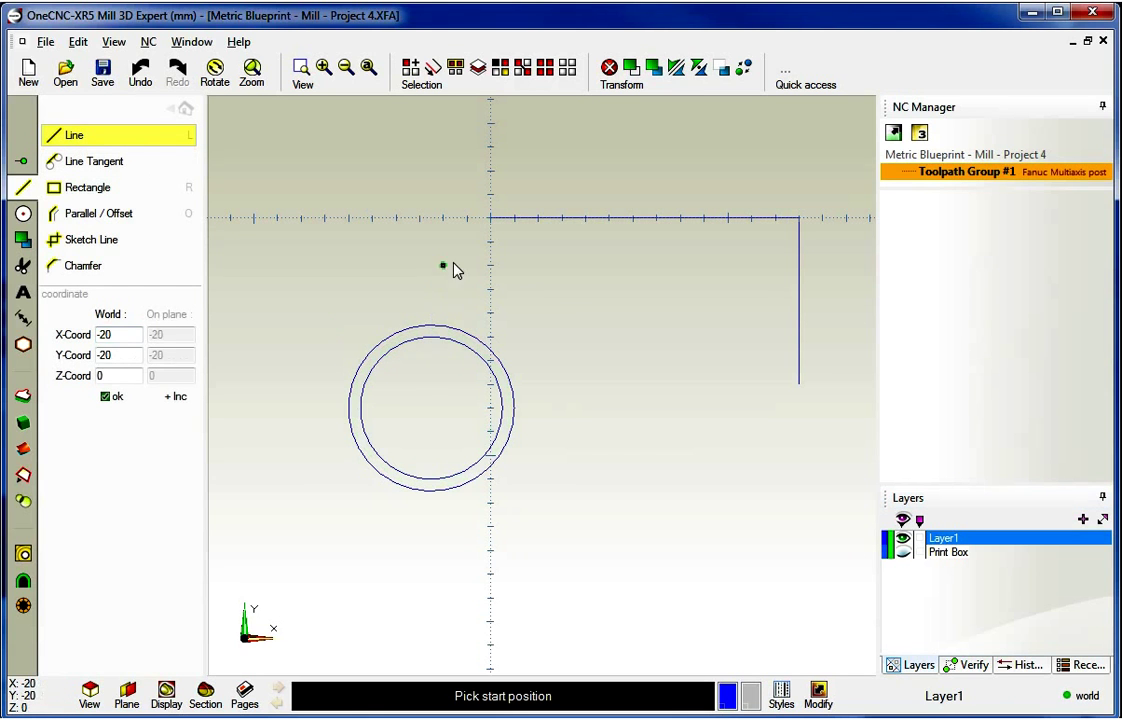
{"action": "left_click", "coordinate": [490, 219]}
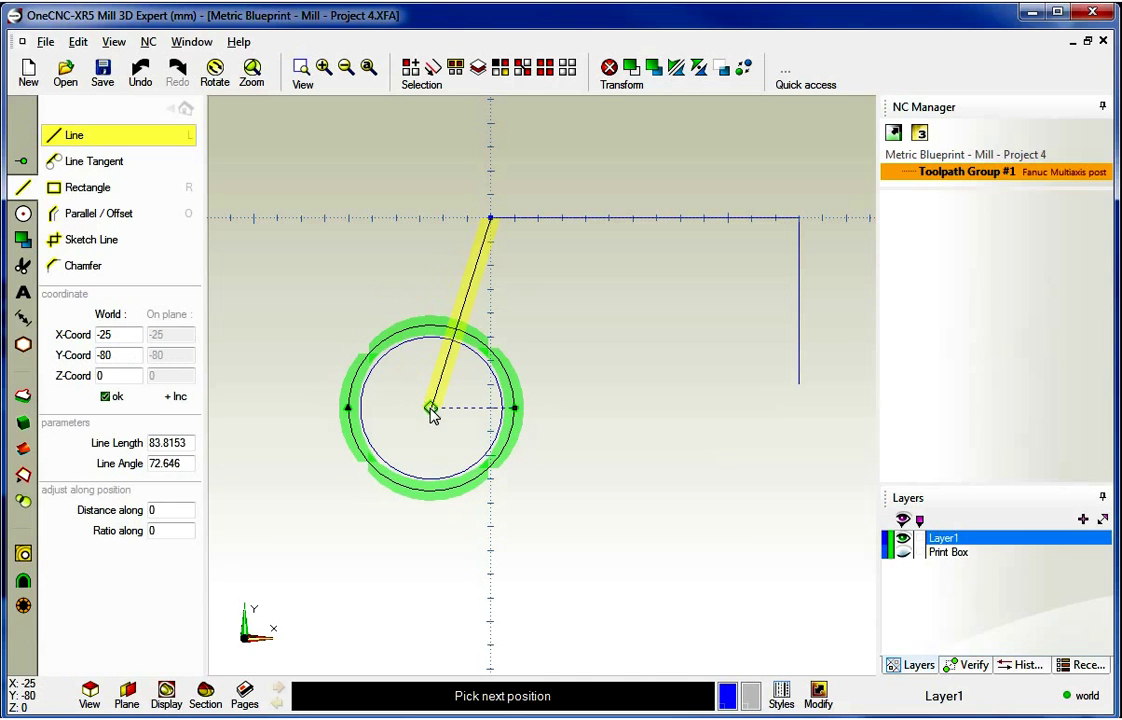
{"action": "left_click", "coordinate": [367, 353]}
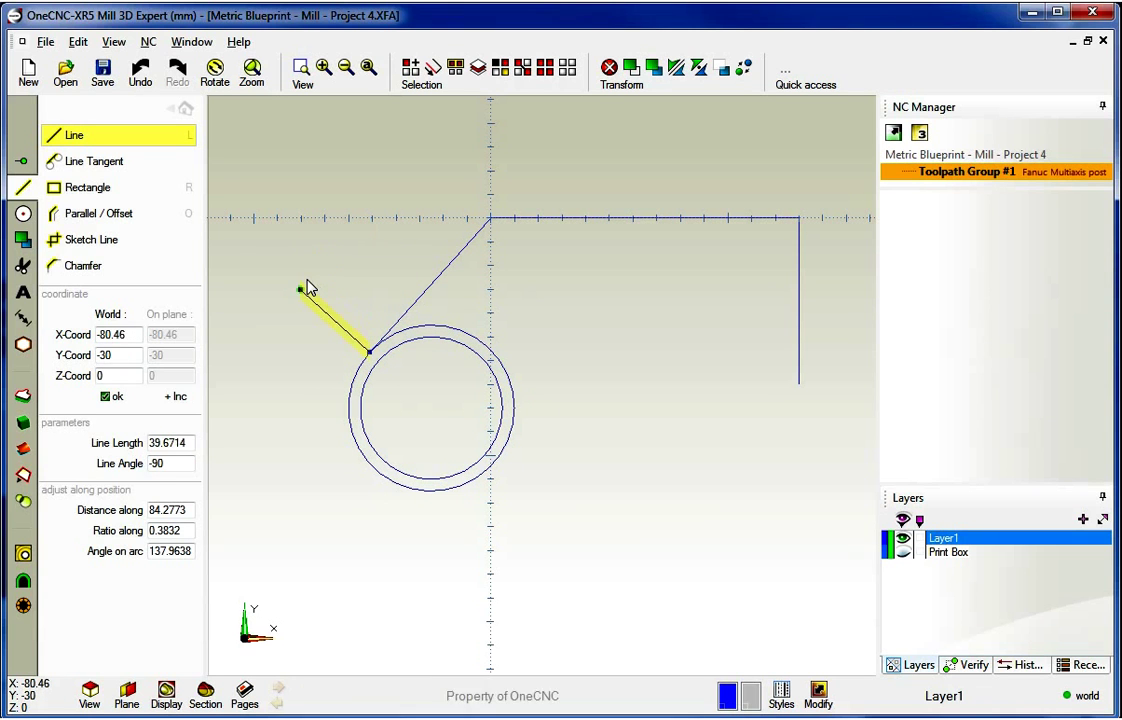
{"action": "key", "text": "Escape"}
{"action": "key", "text": "Escape"}
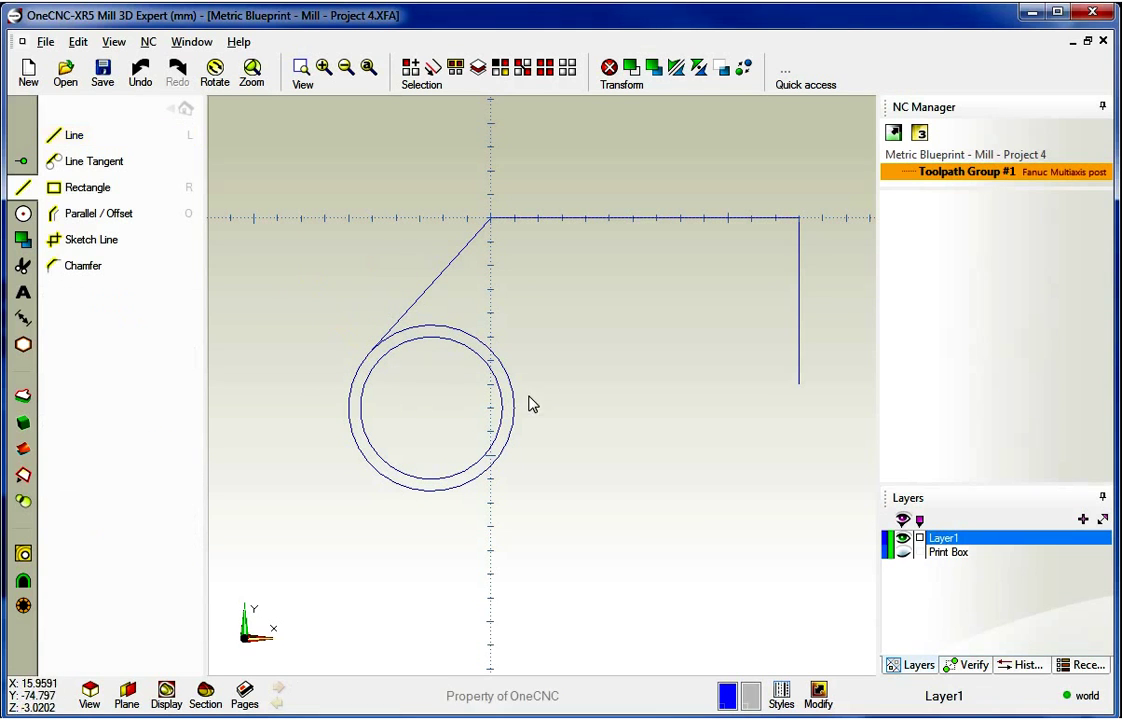
Step: Check the print, cancel the unfinished line started on the outer circle, and select the Circle tool
{"action": "left_click", "coordinate": [905, 553]}
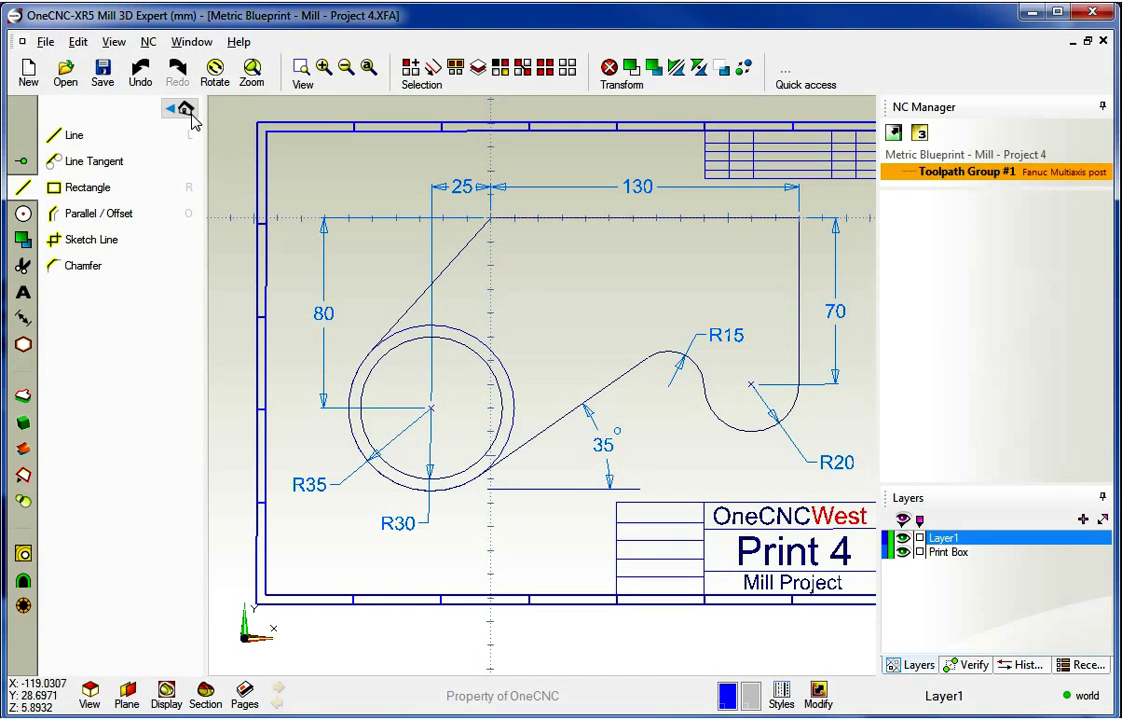
{"action": "left_click", "coordinate": [905, 553]}
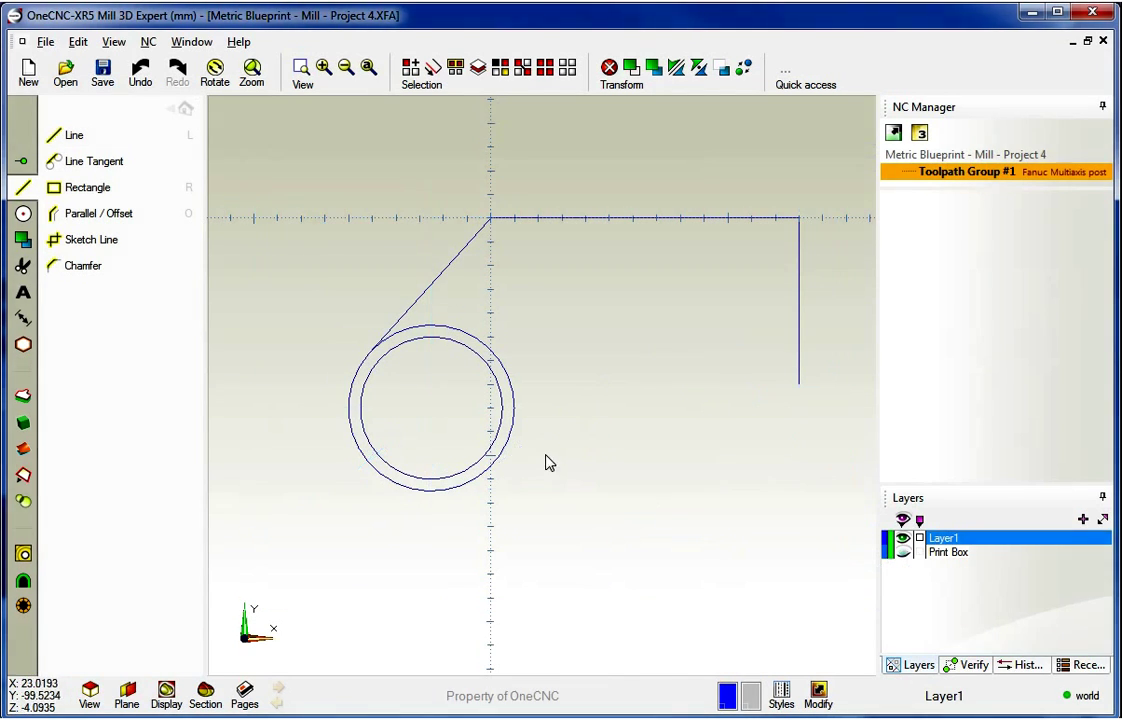
{"action": "left_click", "coordinate": [79, 138]}
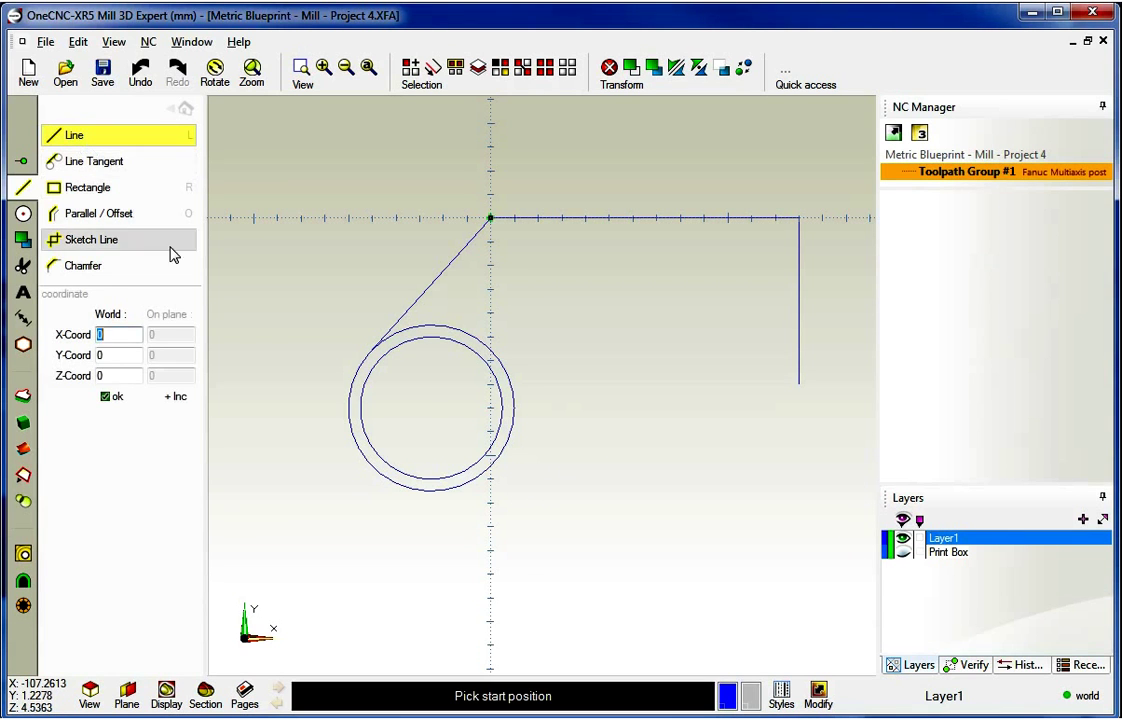
{"action": "left_click", "coordinate": [502, 453]}
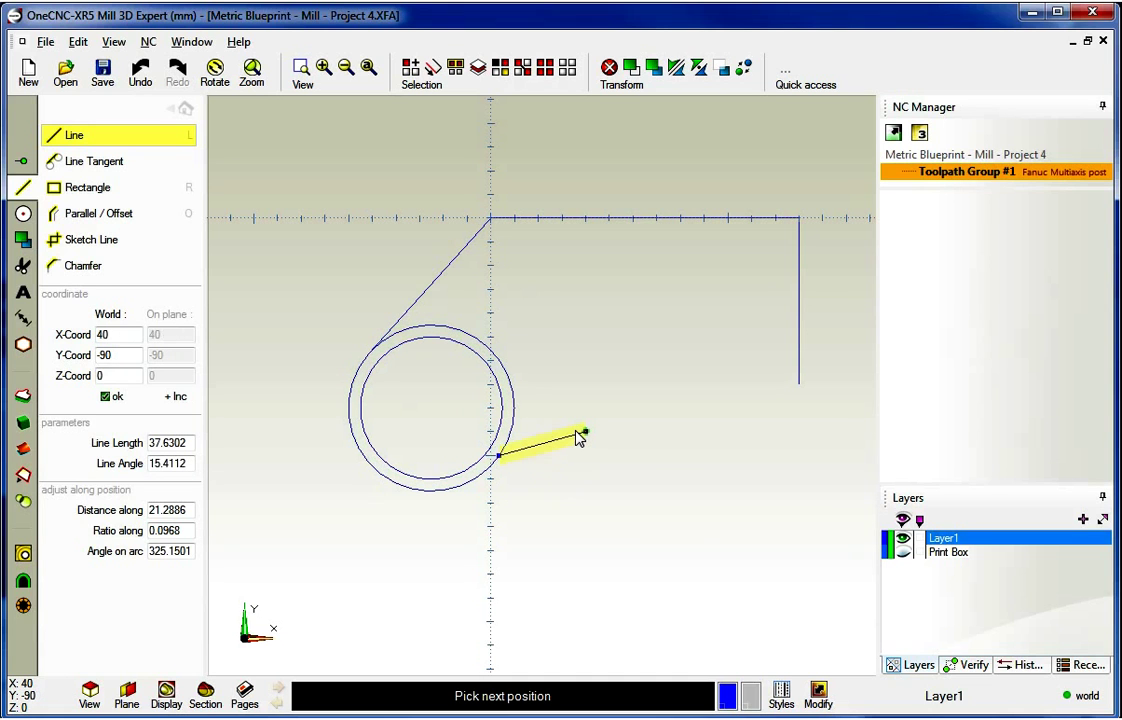
{"action": "key", "text": "Escape"}
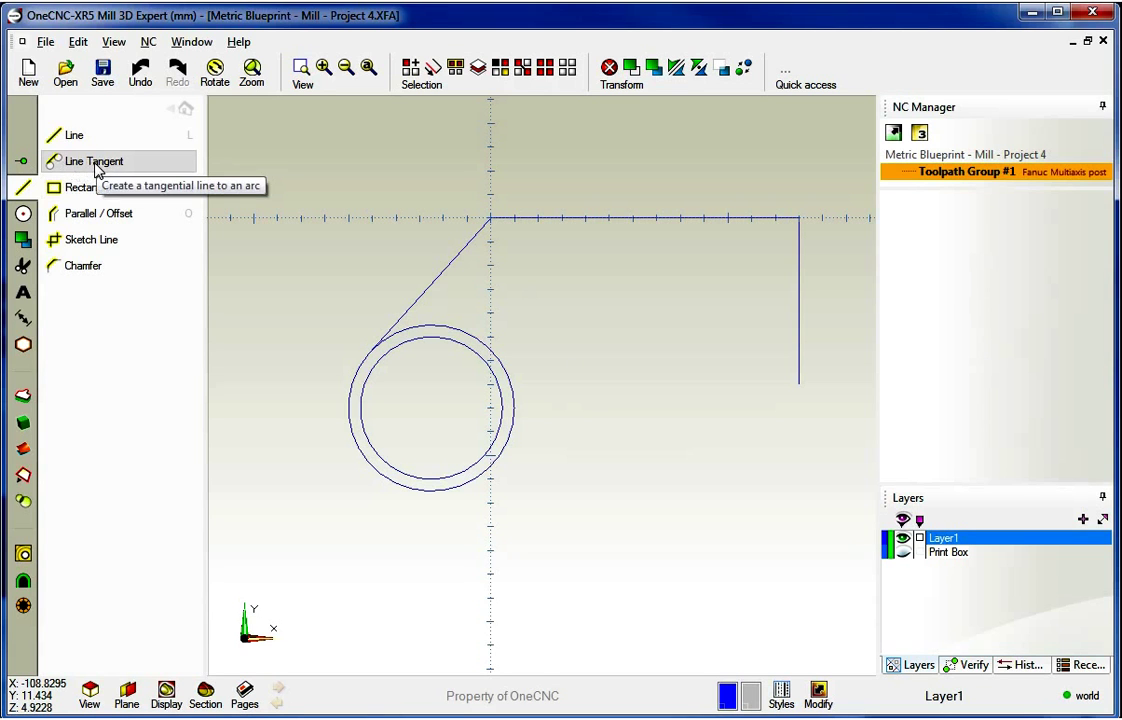
{"action": "left_click", "coordinate": [23, 213]}
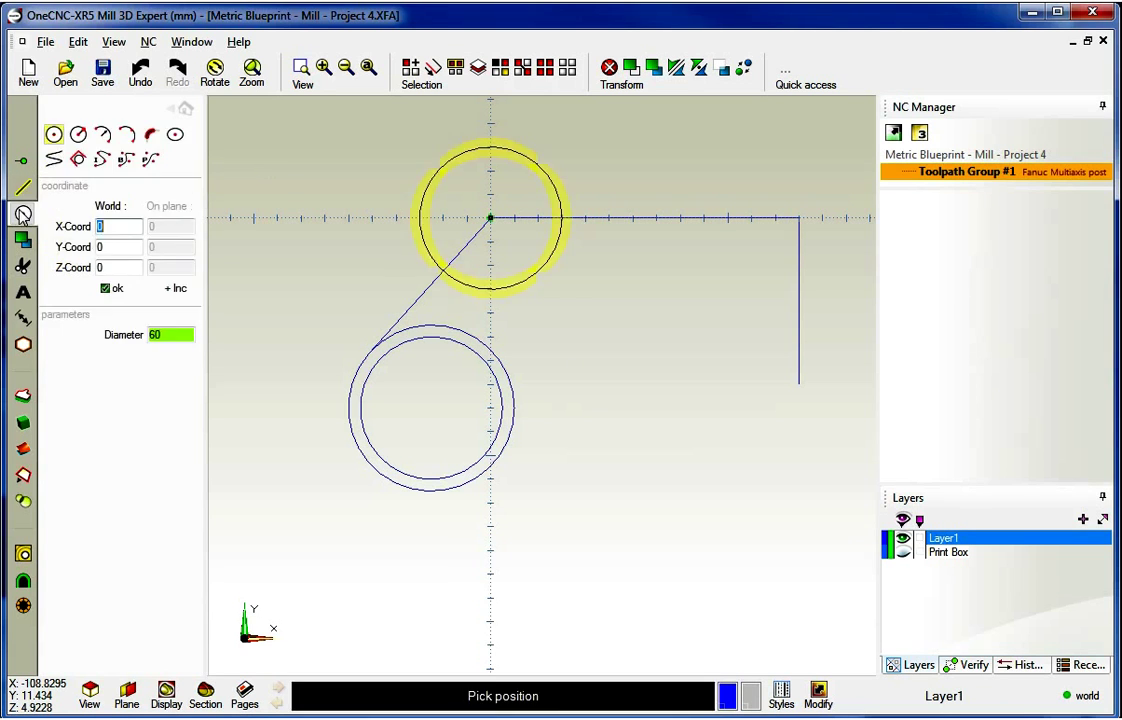
Step: Place a diameter 20 circle below-right of the large circles
{"action": "left_click", "coordinate": [160, 336]}
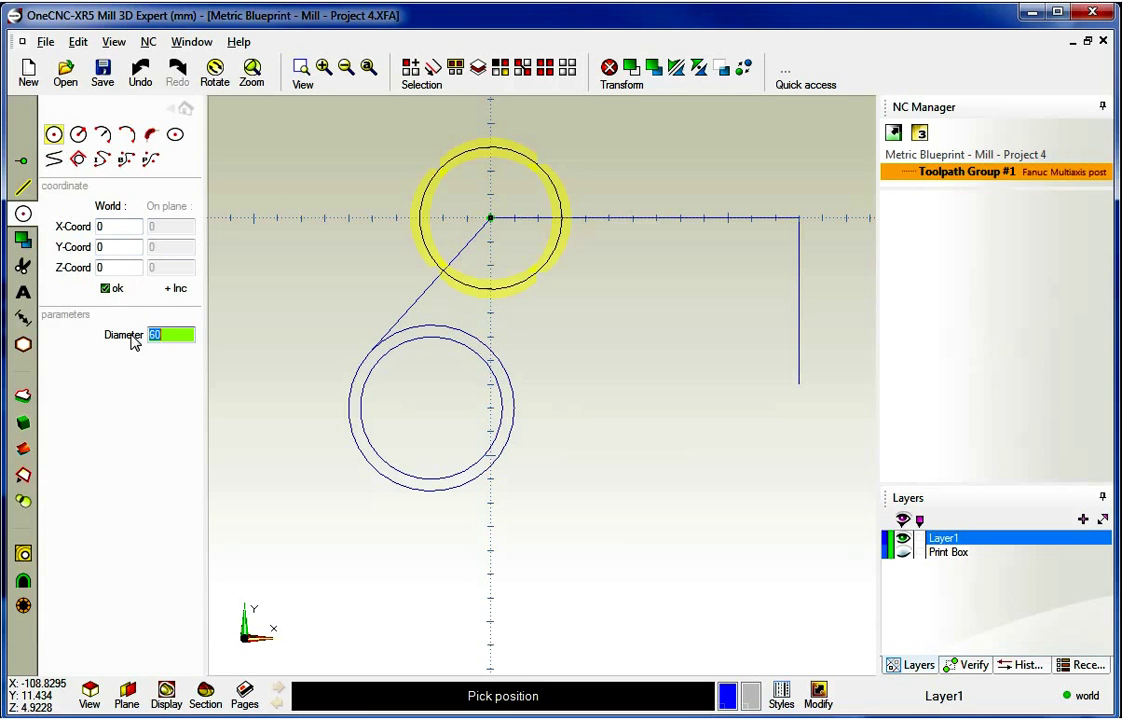
{"action": "type", "text": "20"}
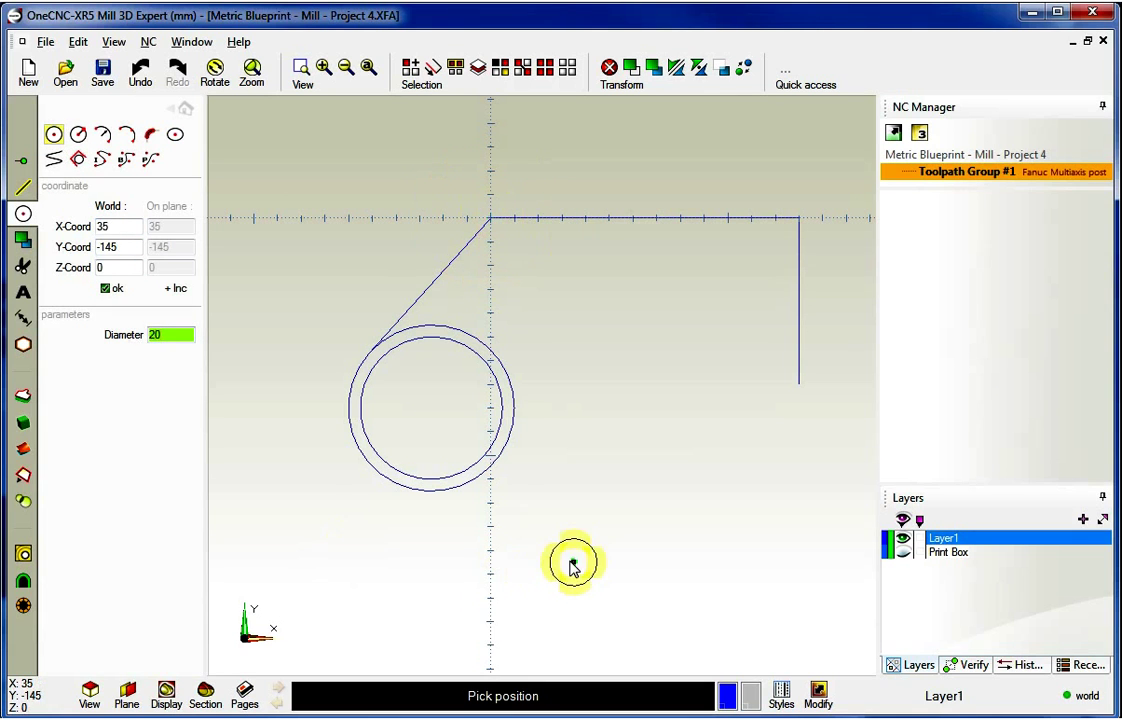
{"action": "left_click", "coordinate": [572, 566]}
Step: Join the outer circle to the small circle with two tangent lines
{"action": "left_click", "coordinate": [23, 187]}
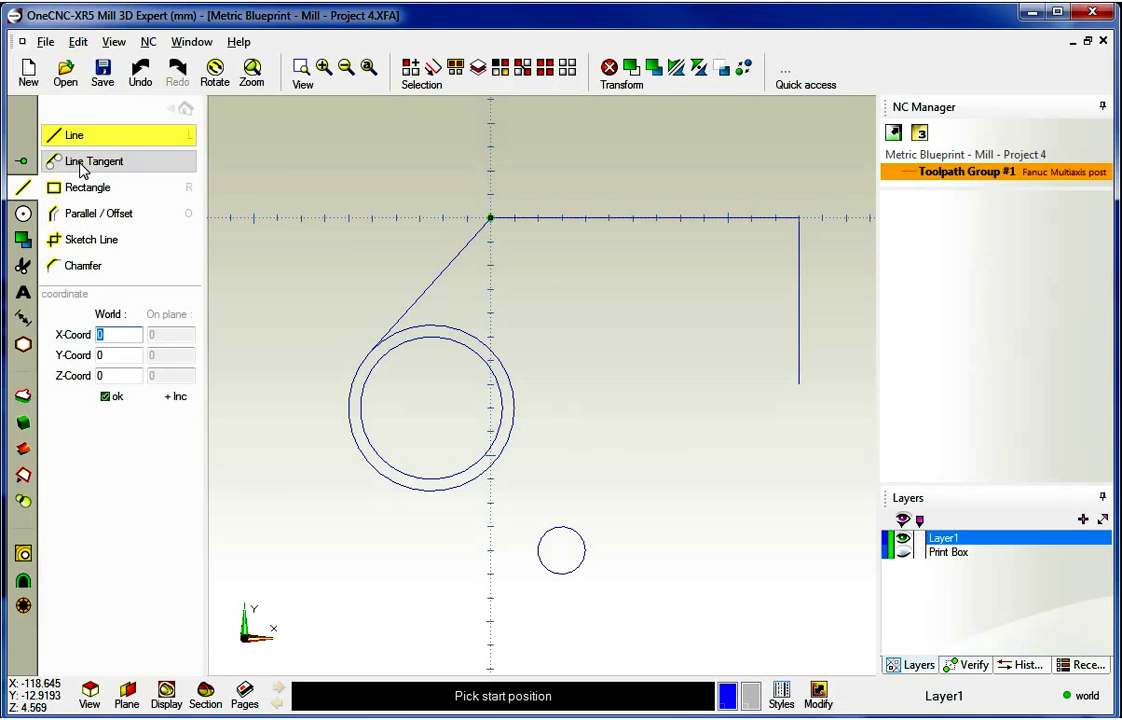
{"action": "left_click", "coordinate": [80, 164]}
{"action": "left_click", "coordinate": [481, 339]}
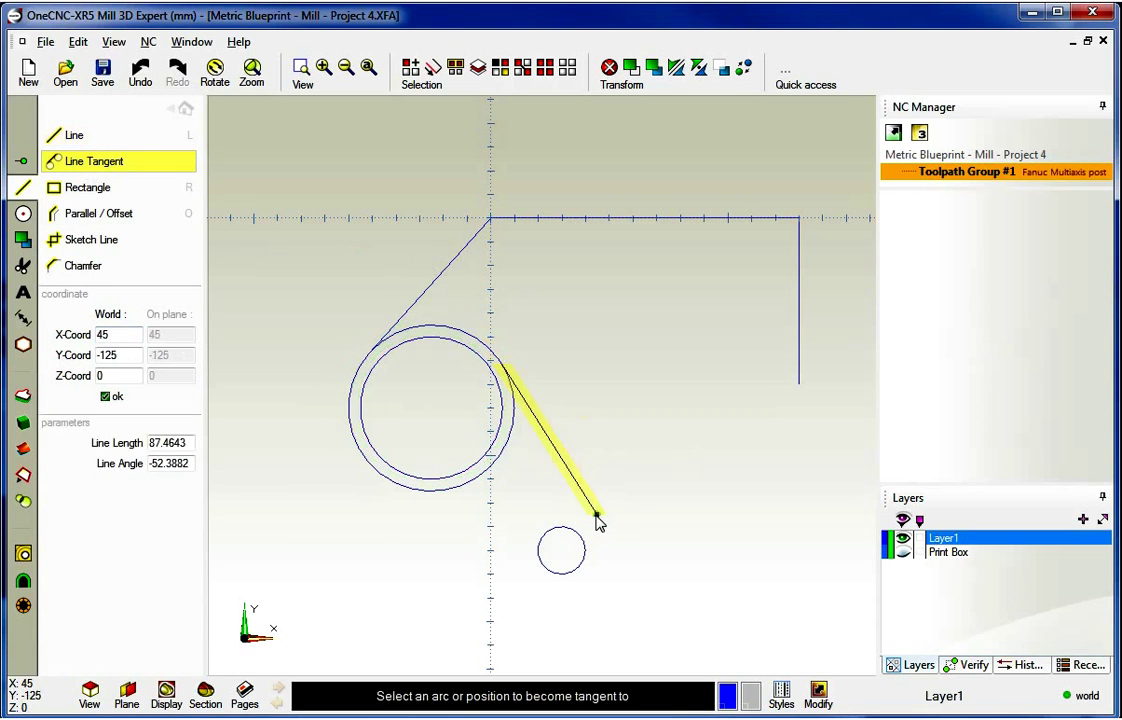
{"action": "left_click", "coordinate": [570, 542]}
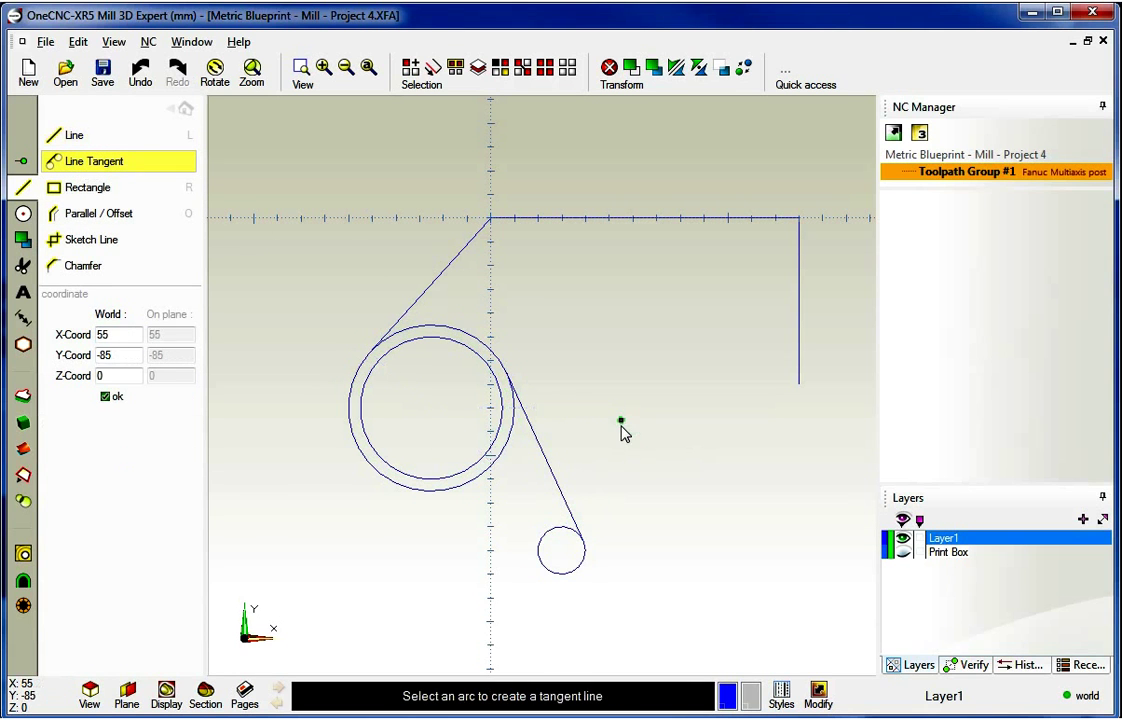
{"action": "left_click", "coordinate": [391, 487]}
{"action": "left_click", "coordinate": [545, 575]}
{"action": "key", "text": "Escape"}
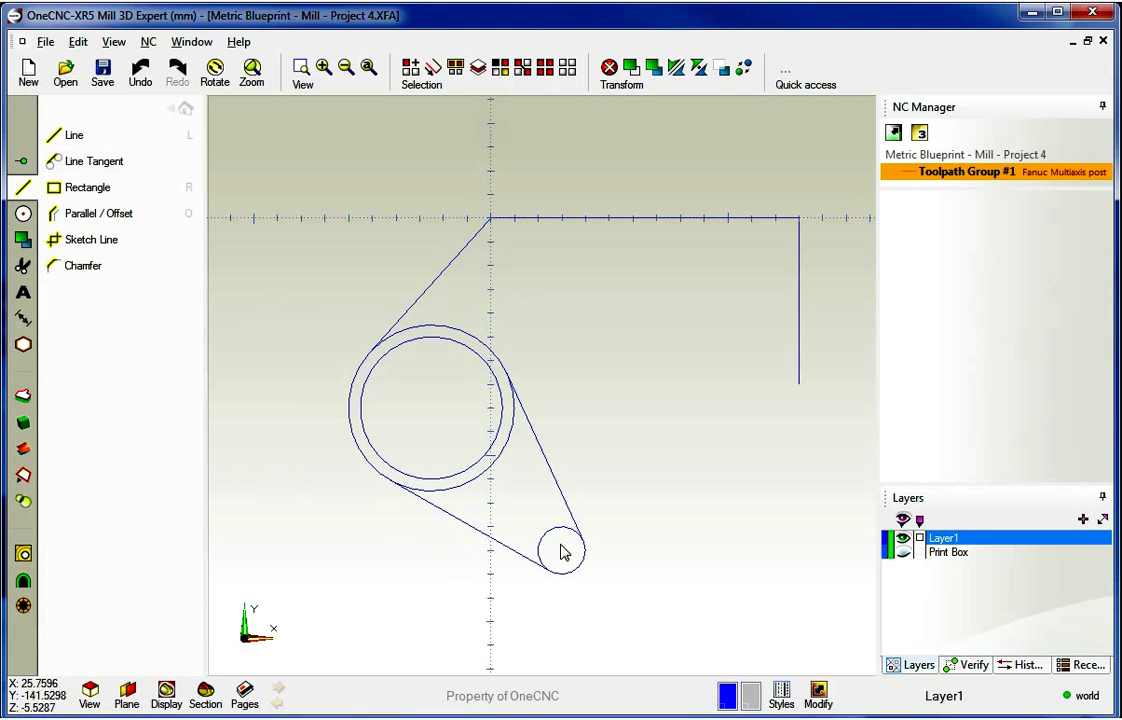
Step: Undo the two tangent lines and the diameter 20 circle
{"action": "left_click", "coordinate": [141, 76]}
{"action": "left_click", "coordinate": [141, 78]}
{"action": "left_click", "coordinate": [141, 78]}
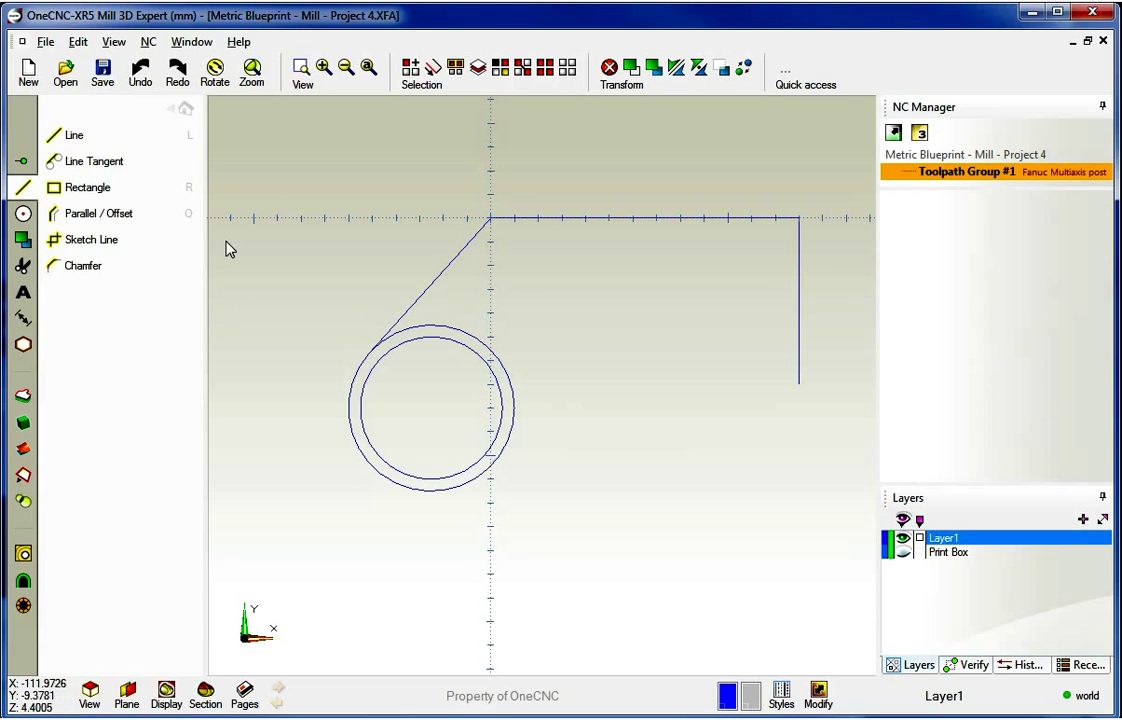
Step: Draw a 35° line tangent to the outer circle, running up to the right
{"action": "left_click", "coordinate": [101, 170]}
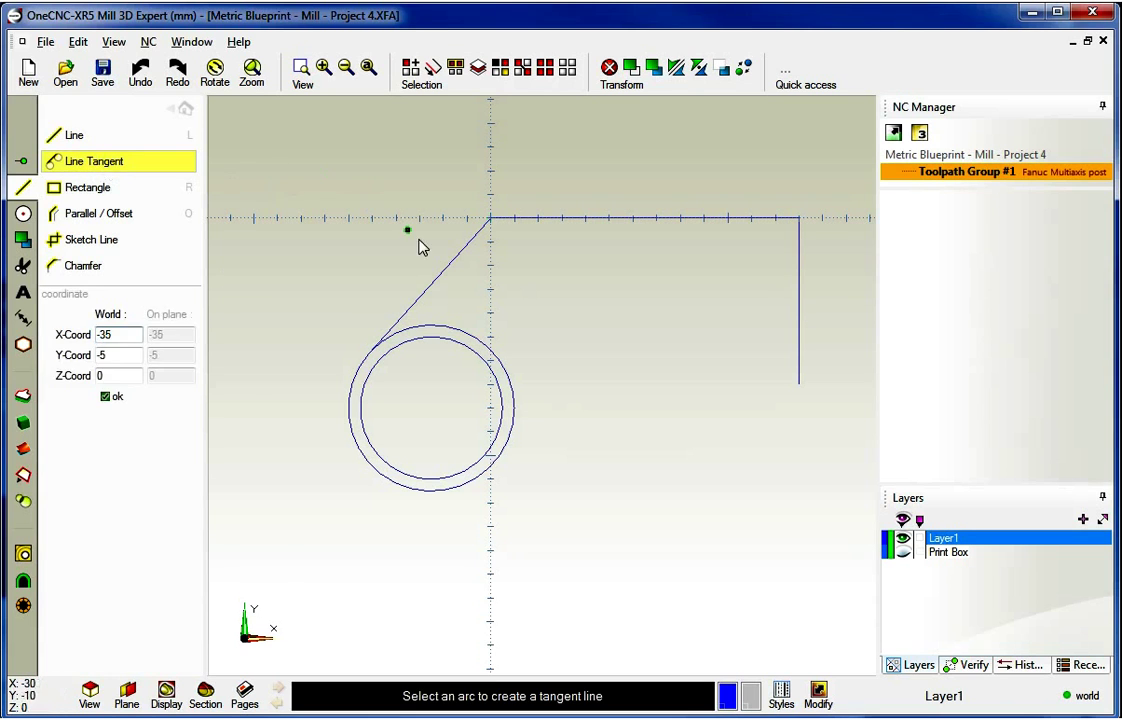
{"action": "left_click", "coordinate": [491, 474]}
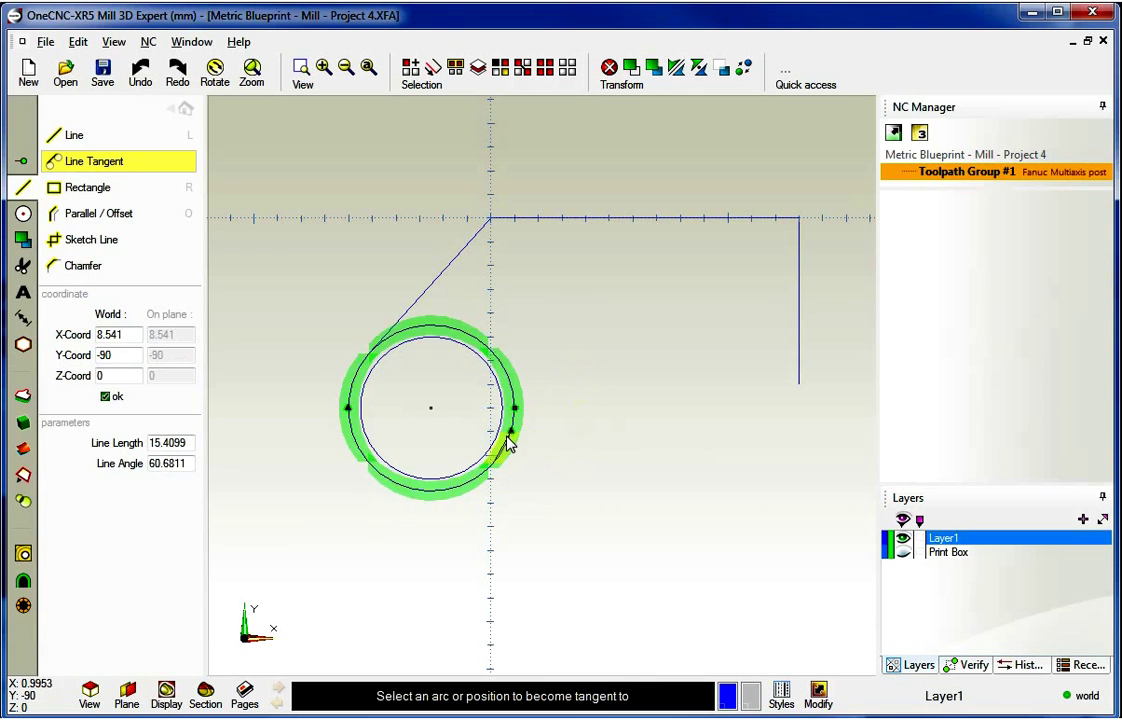
{"action": "left_click_drag", "start_coordinate": [188, 467], "coordinate": [141, 459]}
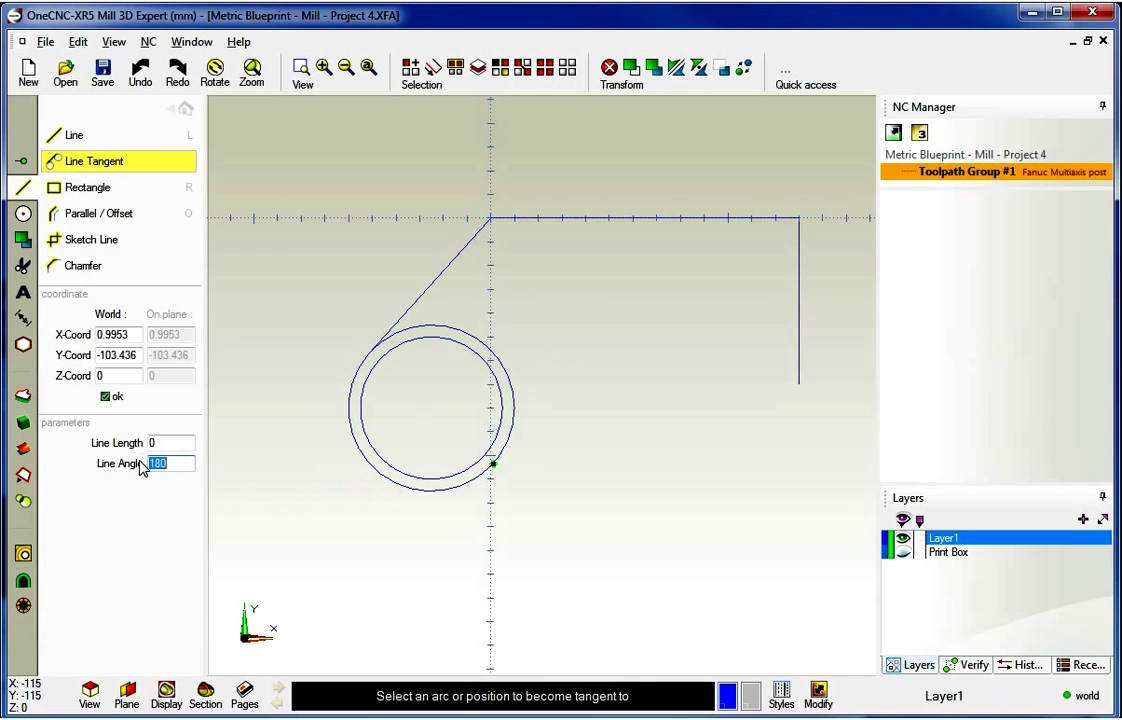
{"action": "type", "text": "35"}
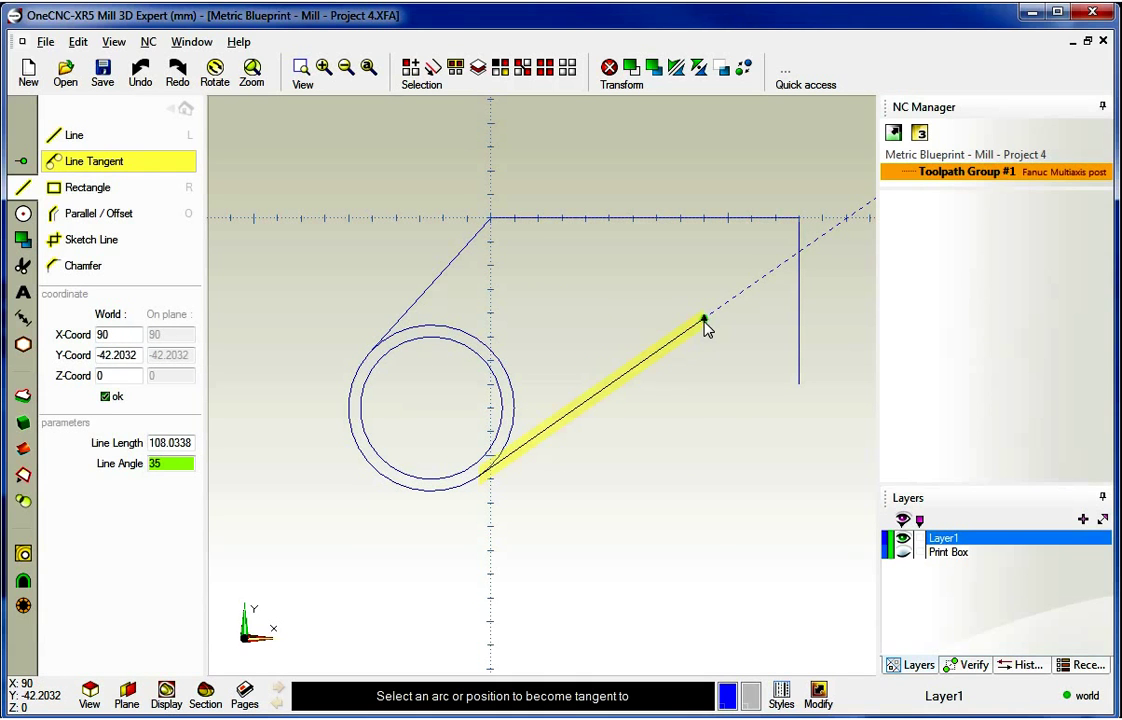
{"action": "left_click", "coordinate": [705, 321]}
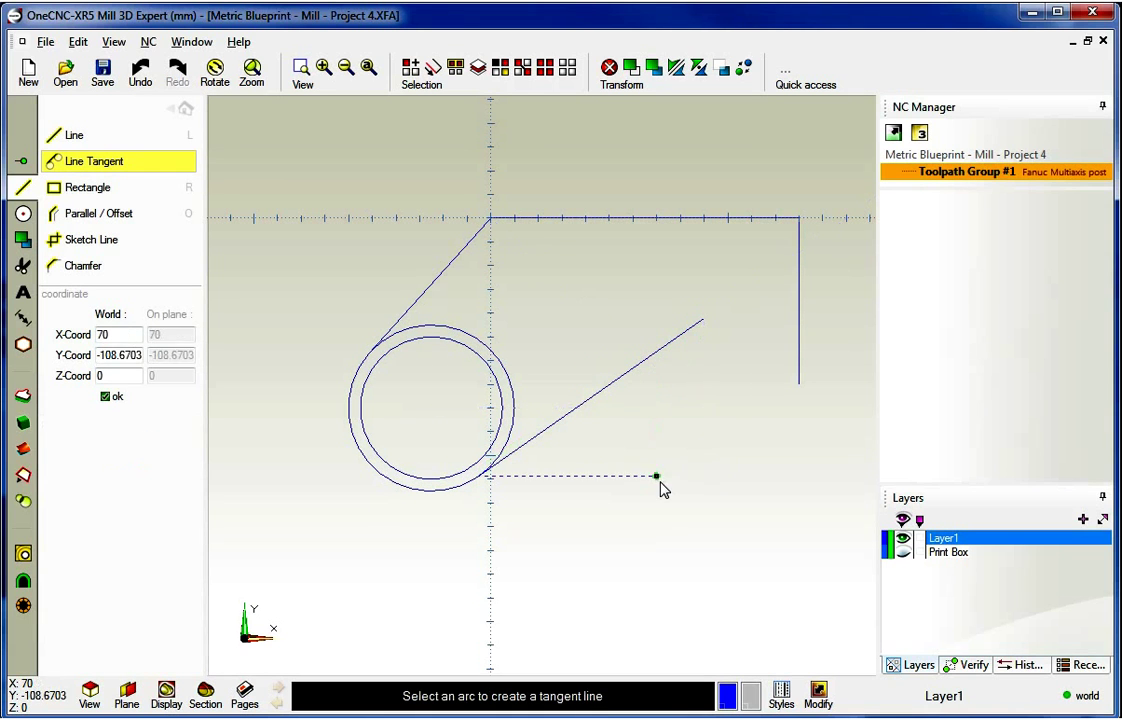
{"action": "key", "text": "Escape"}
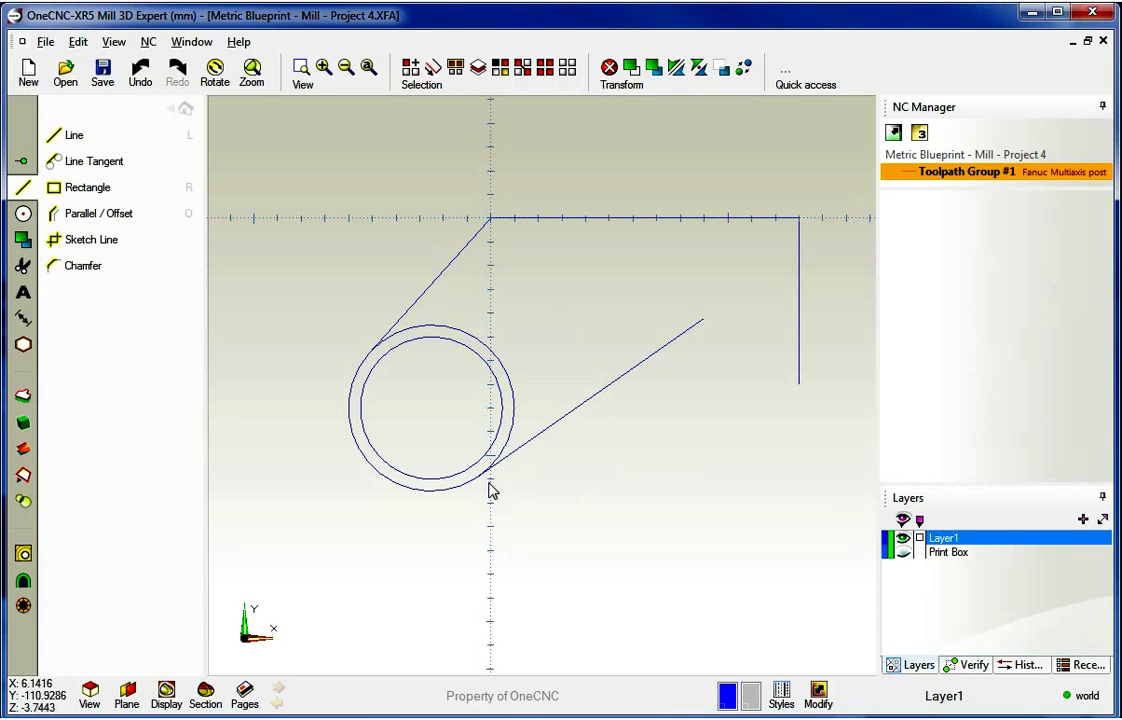
Step: Check the print dimensions, try a 40 diameter circle, cancel it, and hide Print Box
{"action": "left_click", "coordinate": [903, 553]}
{"action": "left_click", "coordinate": [904, 555]}
{"action": "left_click", "coordinate": [904, 553]}
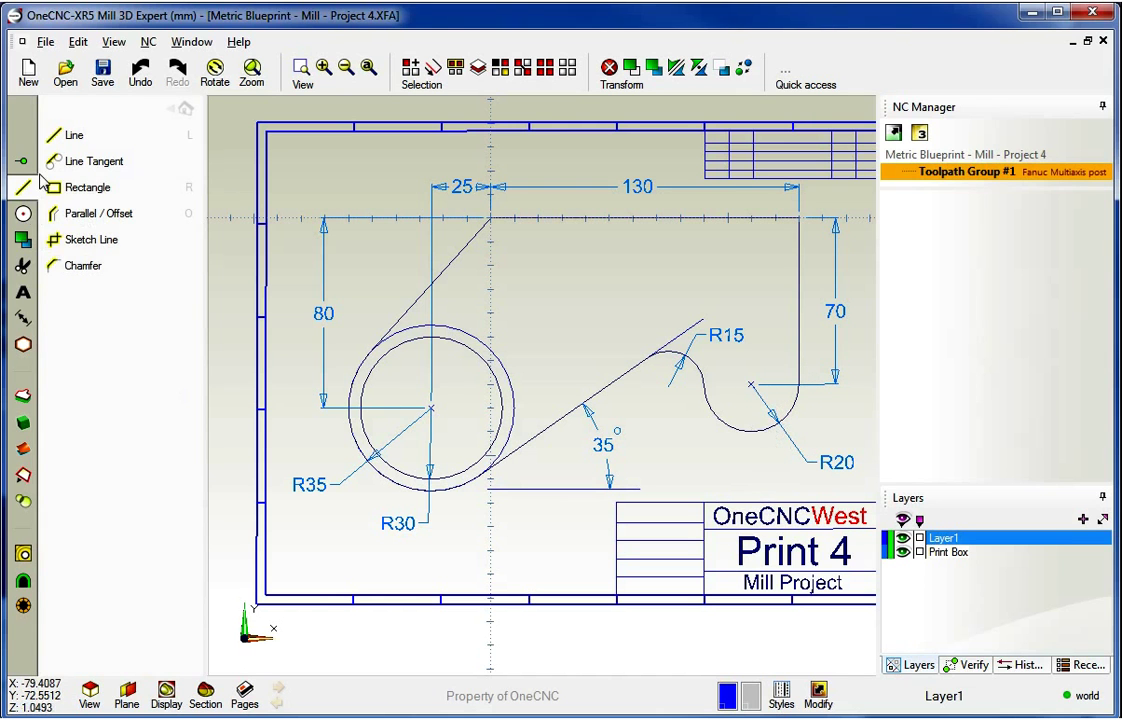
{"action": "left_click", "coordinate": [23, 215]}
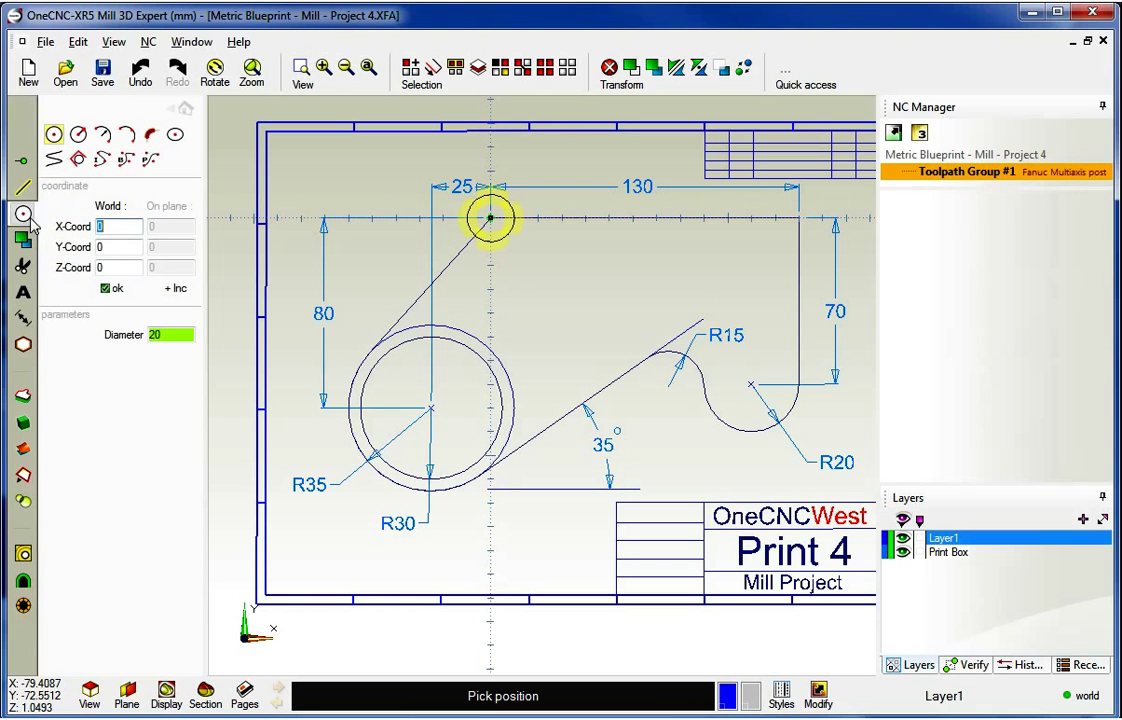
{"action": "double_click", "coordinate": [160, 335]}
{"action": "type", "text": "40"}
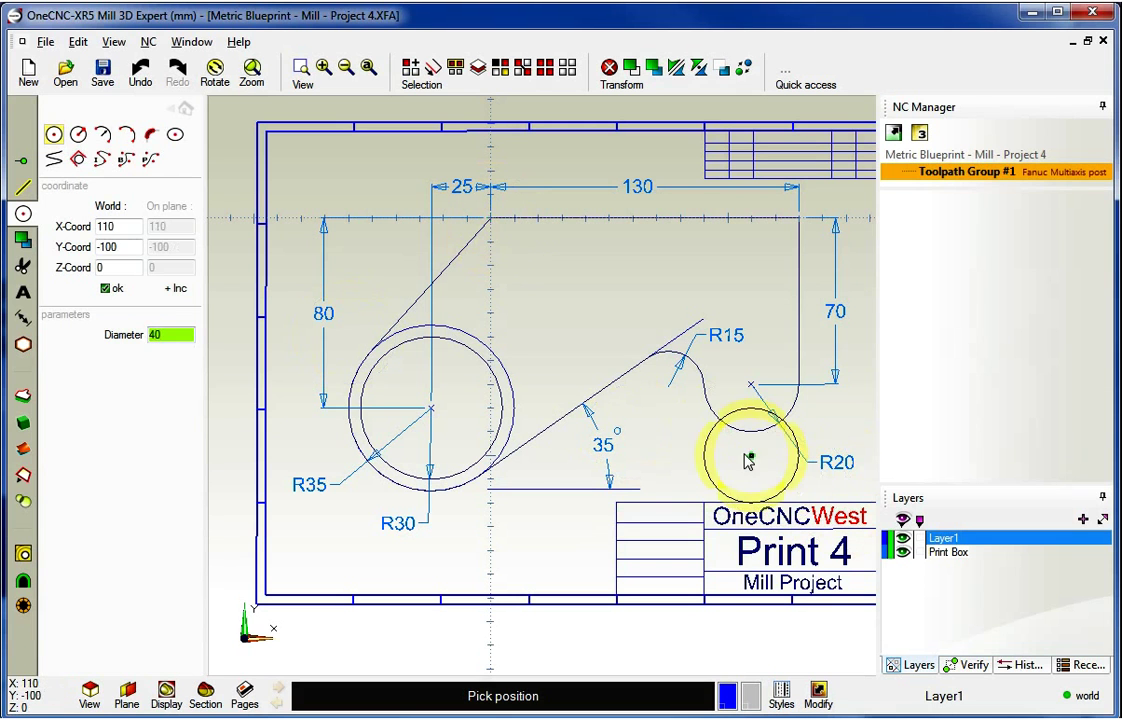
{"action": "right_click", "coordinate": [751, 470]}
{"action": "left_click", "coordinate": [903, 553]}
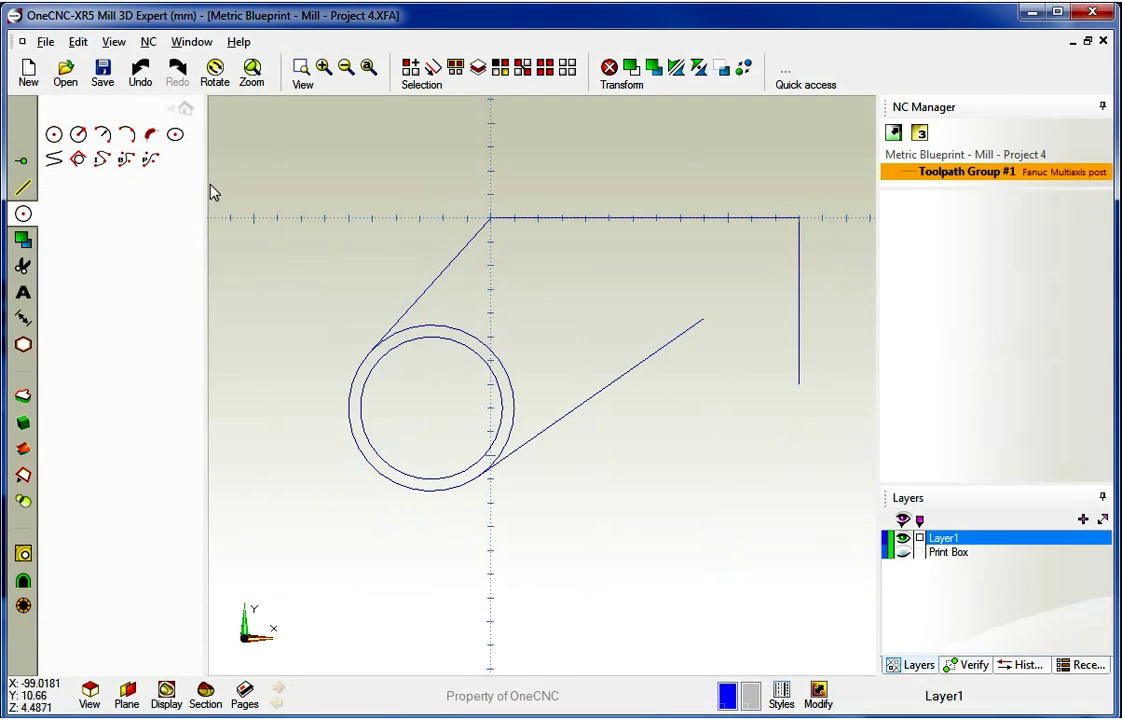
Step: Place a 40 diameter circle centred at X 110, Y -70, at the vertical line's lower end
{"action": "left_click", "coordinate": [53, 134]}
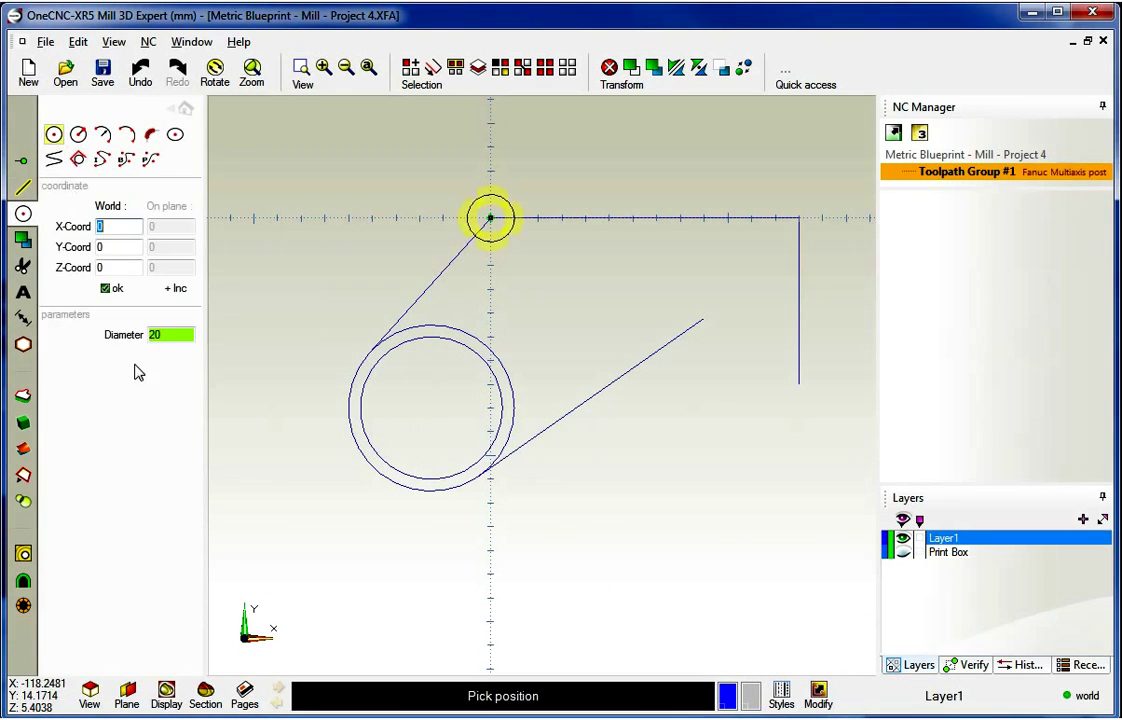
{"action": "left_click", "coordinate": [152, 338]}
{"action": "type", "text": "40"}
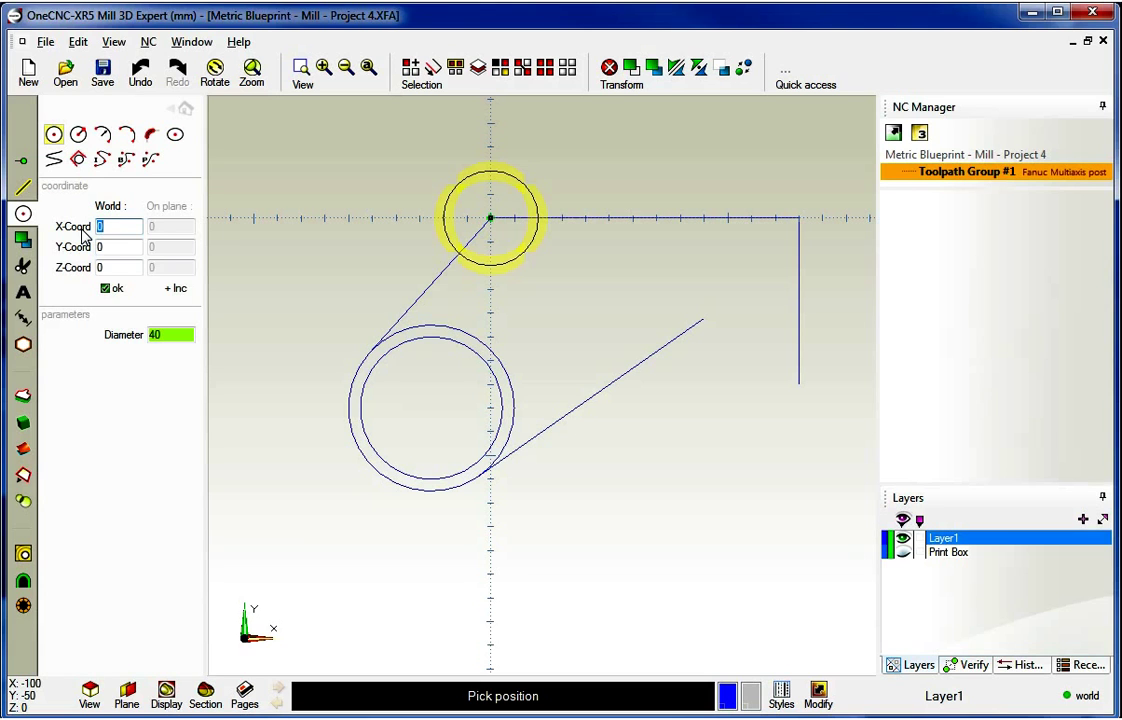
{"action": "type", "text": "130-20"}
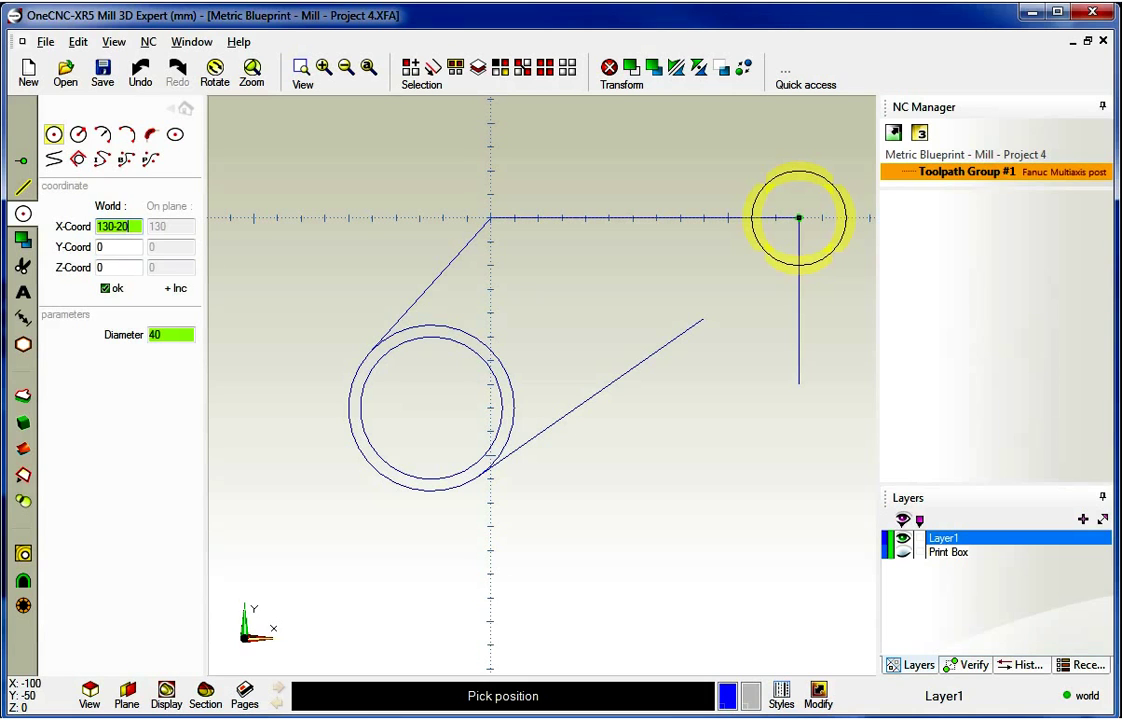
{"action": "key", "text": "Return"}
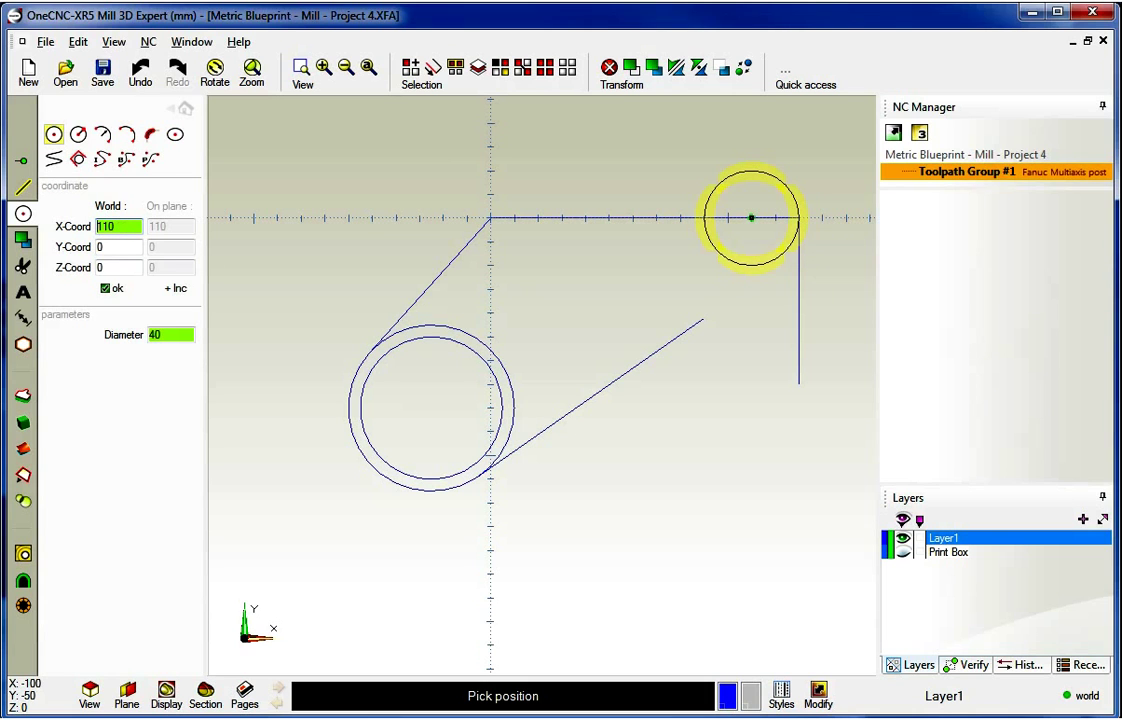
{"action": "left_click", "coordinate": [120, 249]}
{"action": "type", "text": "-70"}
{"action": "key", "text": "Return"}
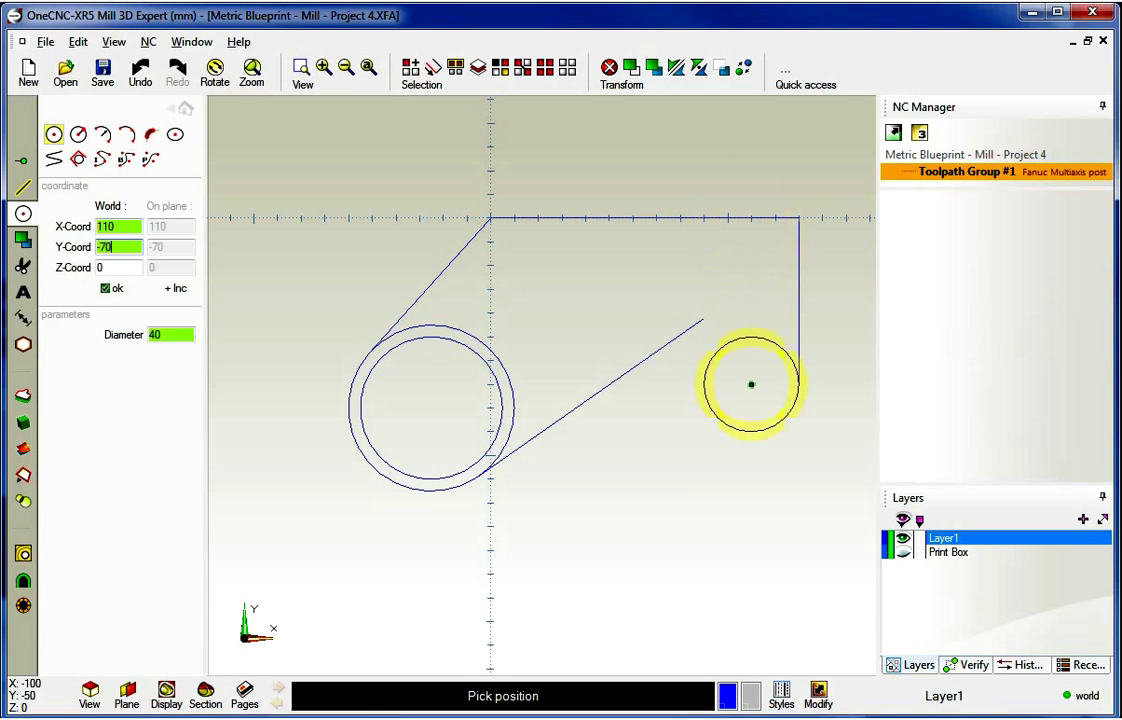
{"action": "left_click", "coordinate": [107, 290]}
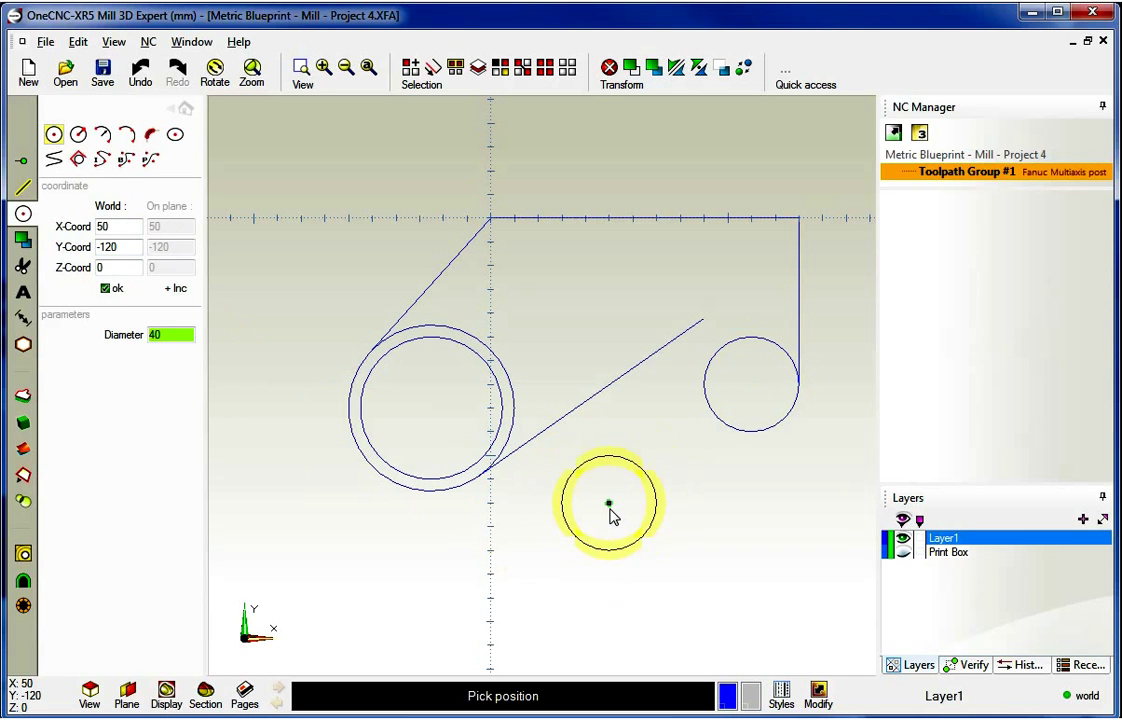
{"action": "right_click", "coordinate": [608, 510]}
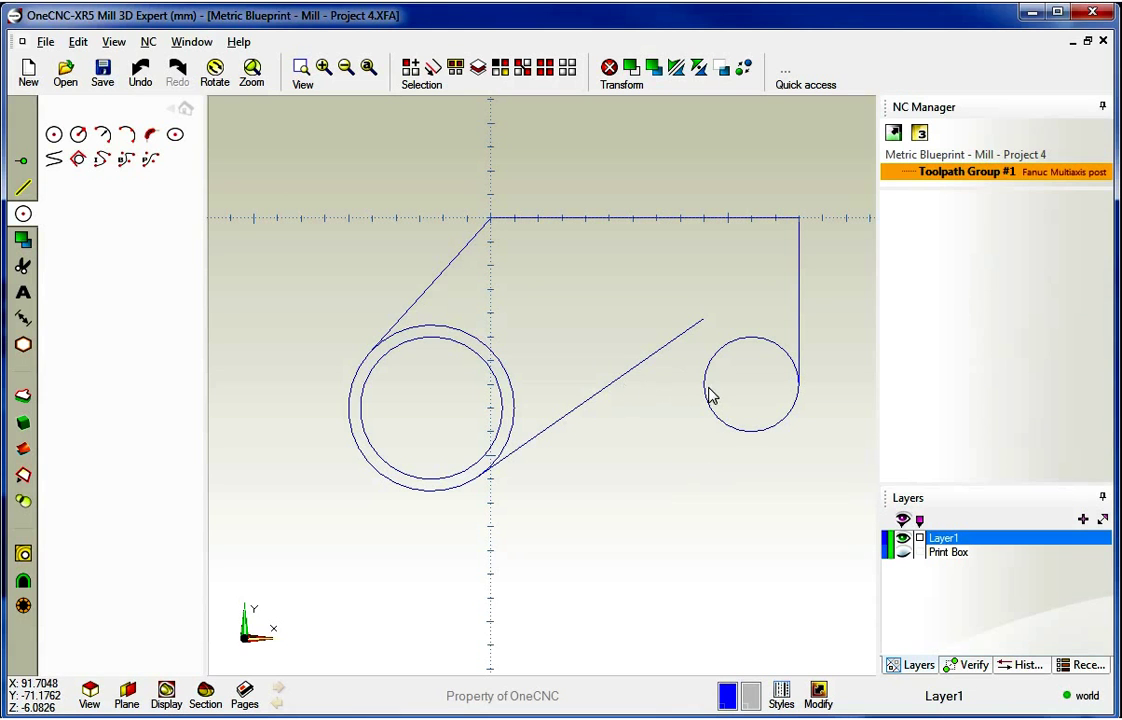
Step: Join the R20 circle and the 35° line with a radius 15 fillet
{"action": "left_click", "coordinate": [904, 553]}
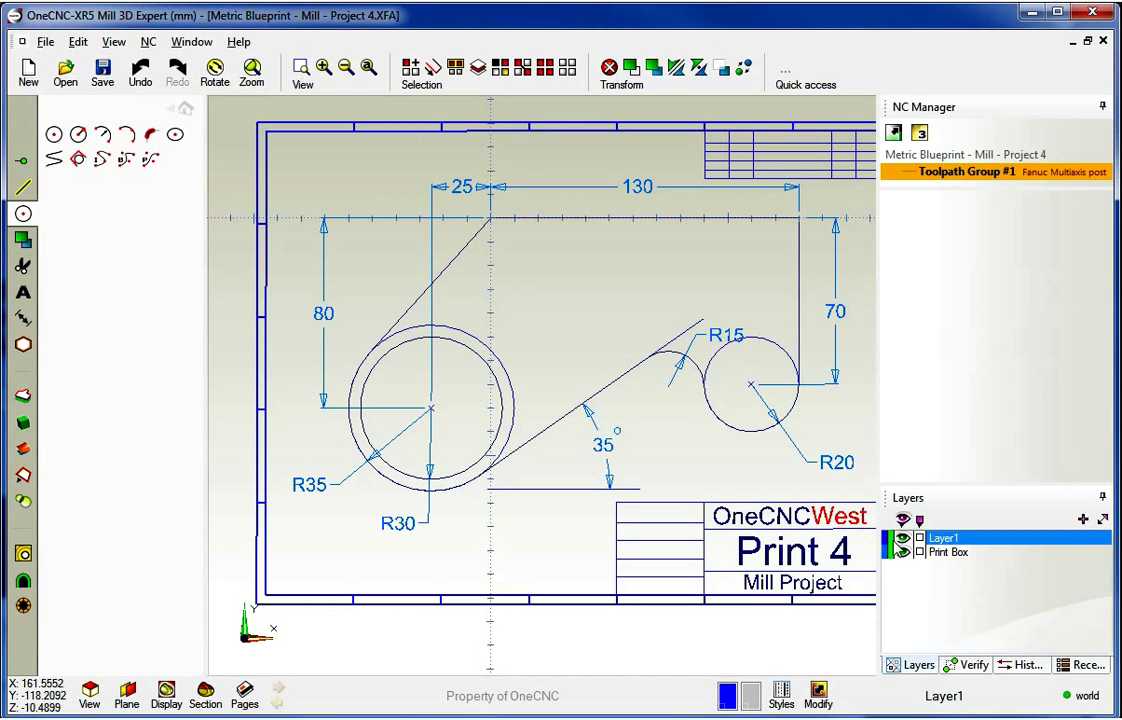
{"action": "left_click", "coordinate": [904, 553]}
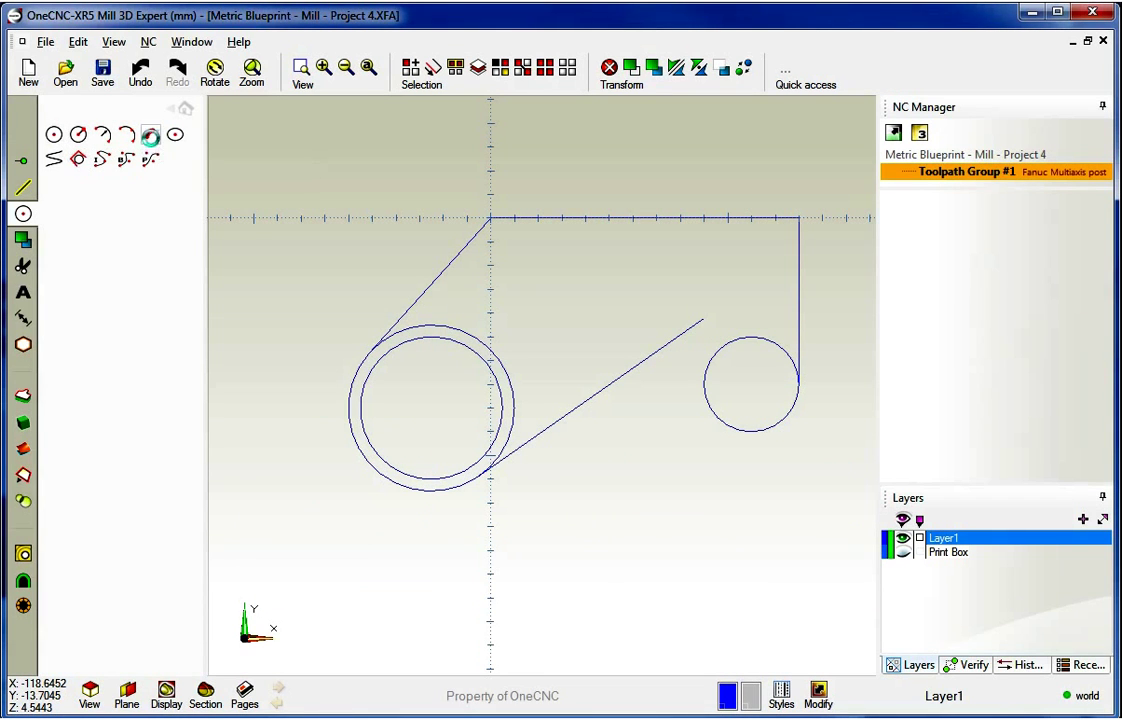
{"action": "left_click", "coordinate": [150, 134]}
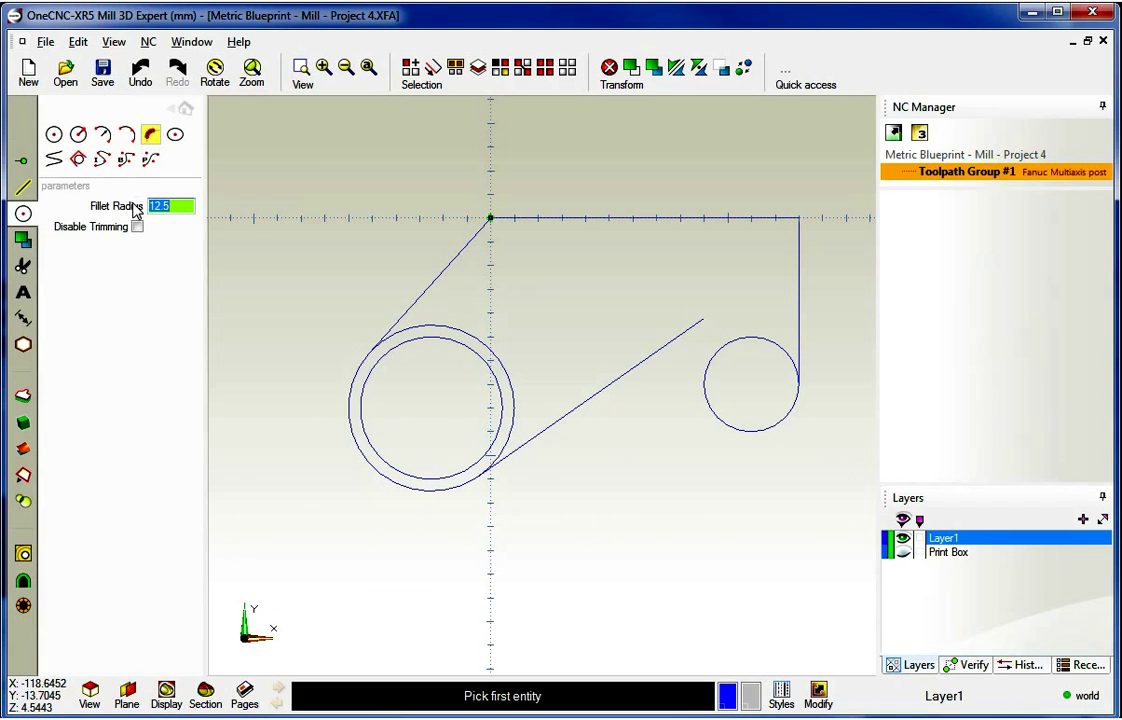
{"action": "left_click", "coordinate": [707, 411]}
{"action": "left_click", "coordinate": [614, 396]}
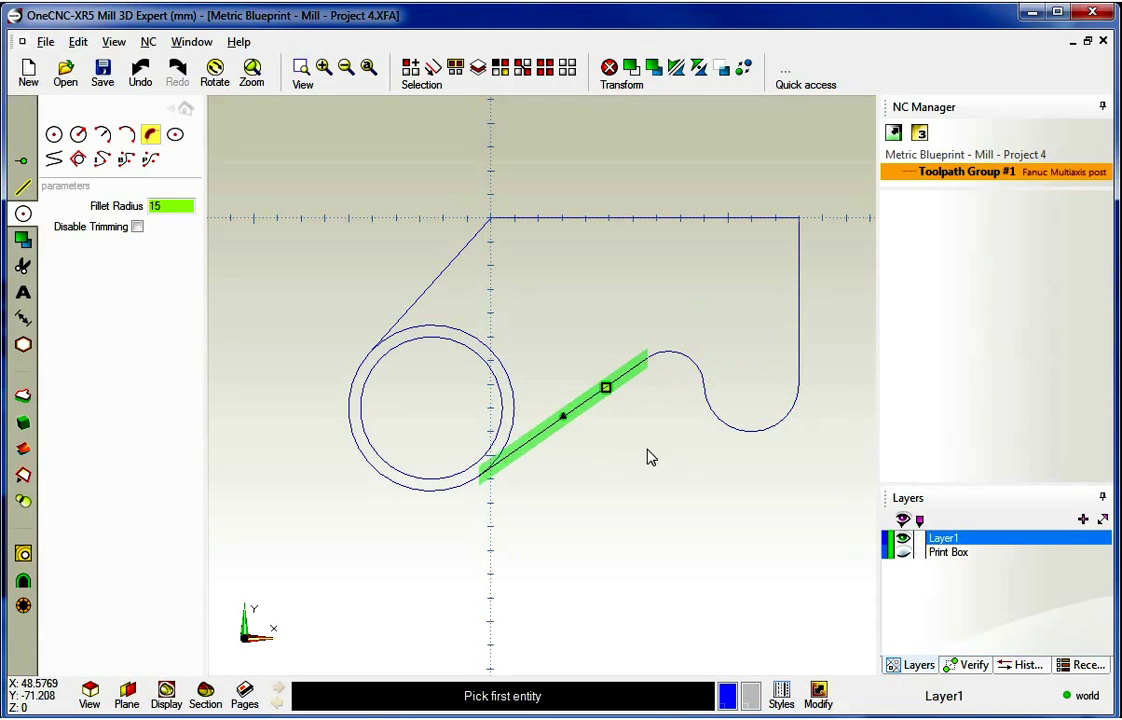
{"action": "key", "text": "Escape"}
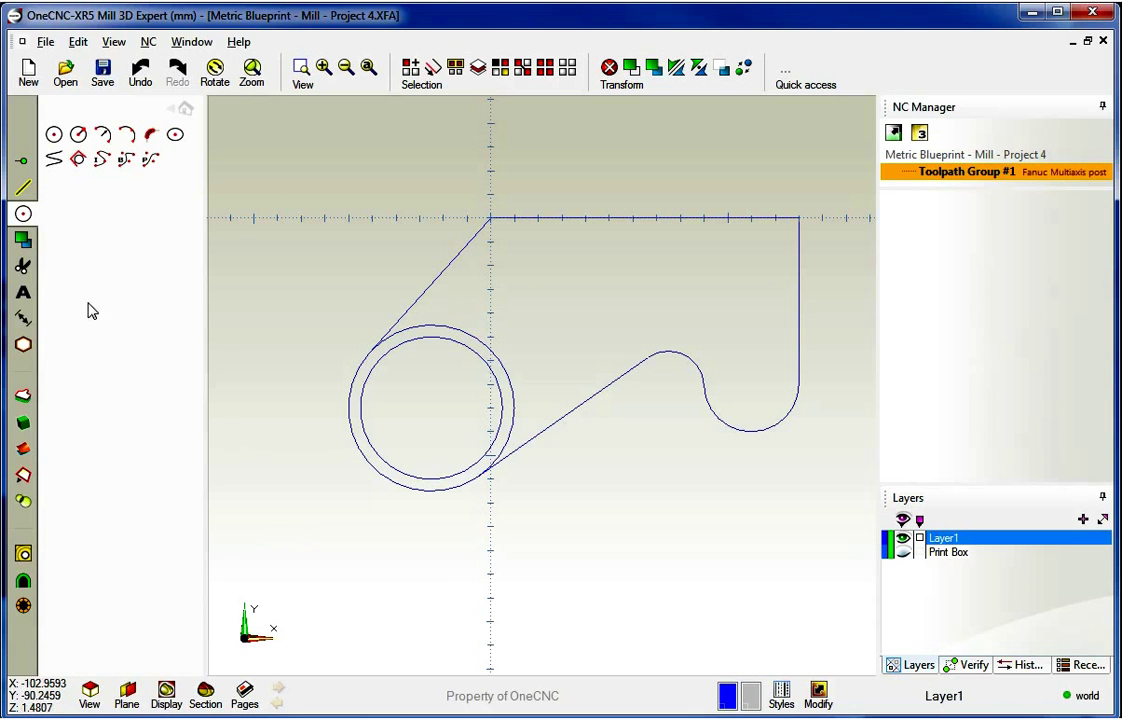
Step: Scissor-trim the outer circle's right arc between the two tangent lines
{"action": "left_click", "coordinate": [22, 266]}
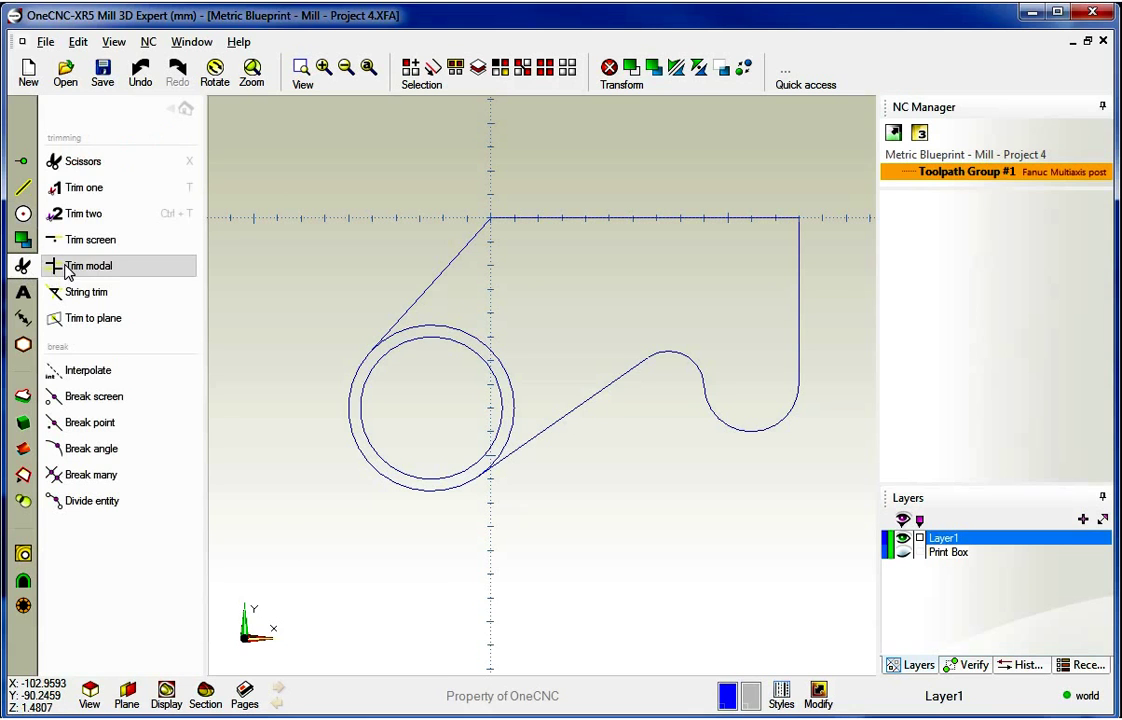
{"action": "left_click", "coordinate": [80, 165]}
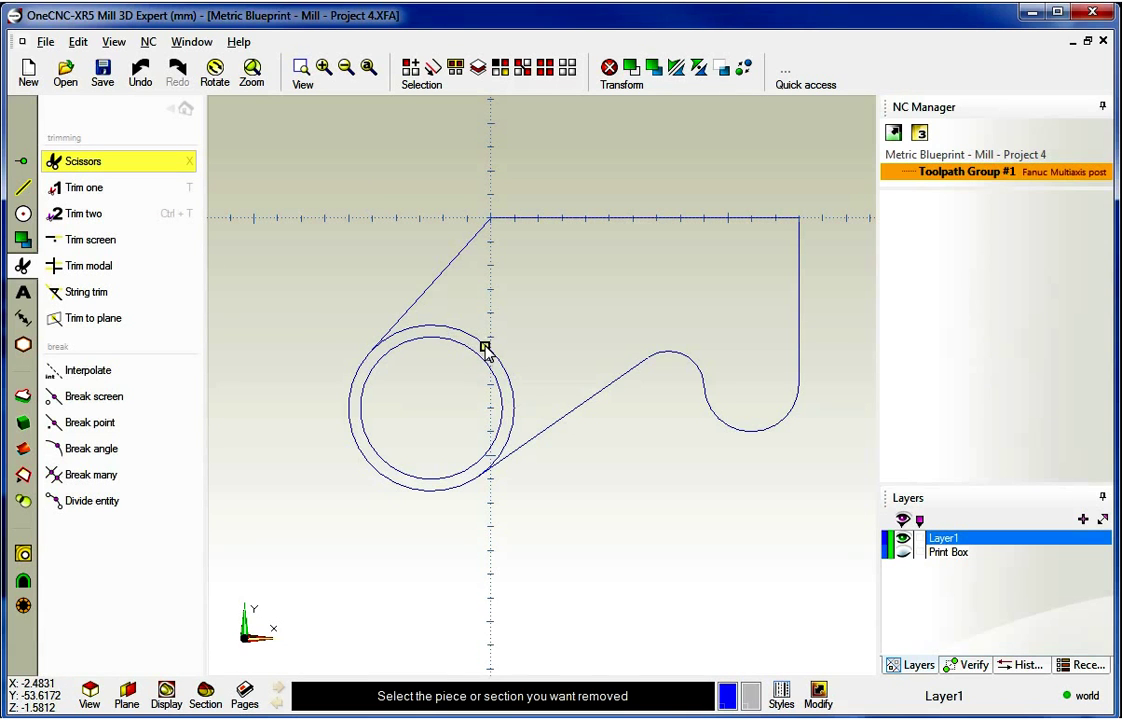
{"action": "left_click", "coordinate": [513, 420]}
{"action": "right_click", "coordinate": [535, 296]}
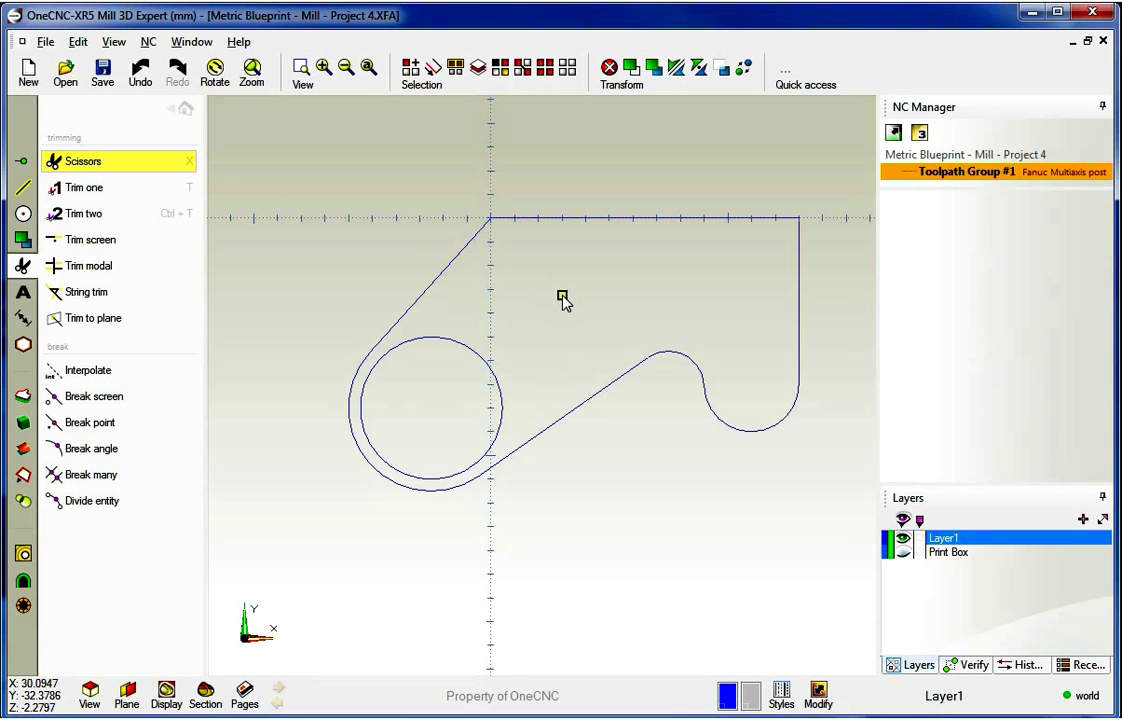
Step: Compare the trimmed outline with the print and return to the main tool categories
{"action": "left_click", "coordinate": [904, 552]}
{"action": "left_click", "coordinate": [904, 552]}
{"action": "left_click", "coordinate": [904, 552]}
{"action": "left_click", "coordinate": [904, 552]}
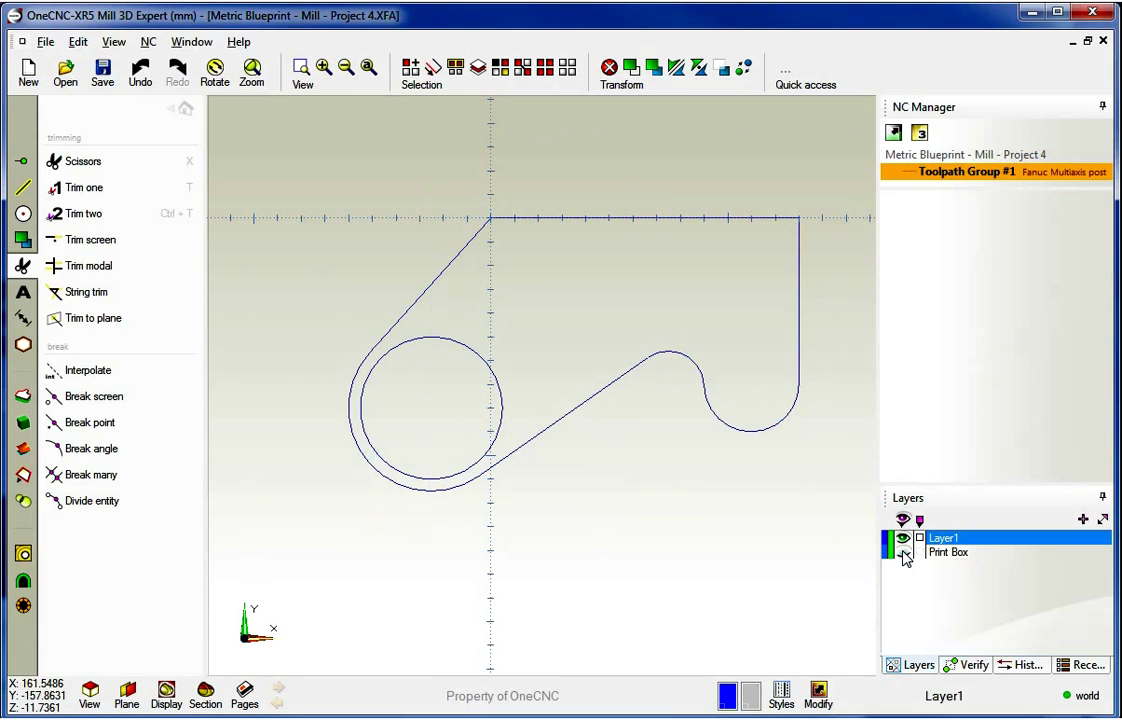
{"action": "left_click", "coordinate": [185, 110]}
{"action": "scroll", "coordinate": [510, 300], "scroll_direction": "up", "scroll_amount": 3}
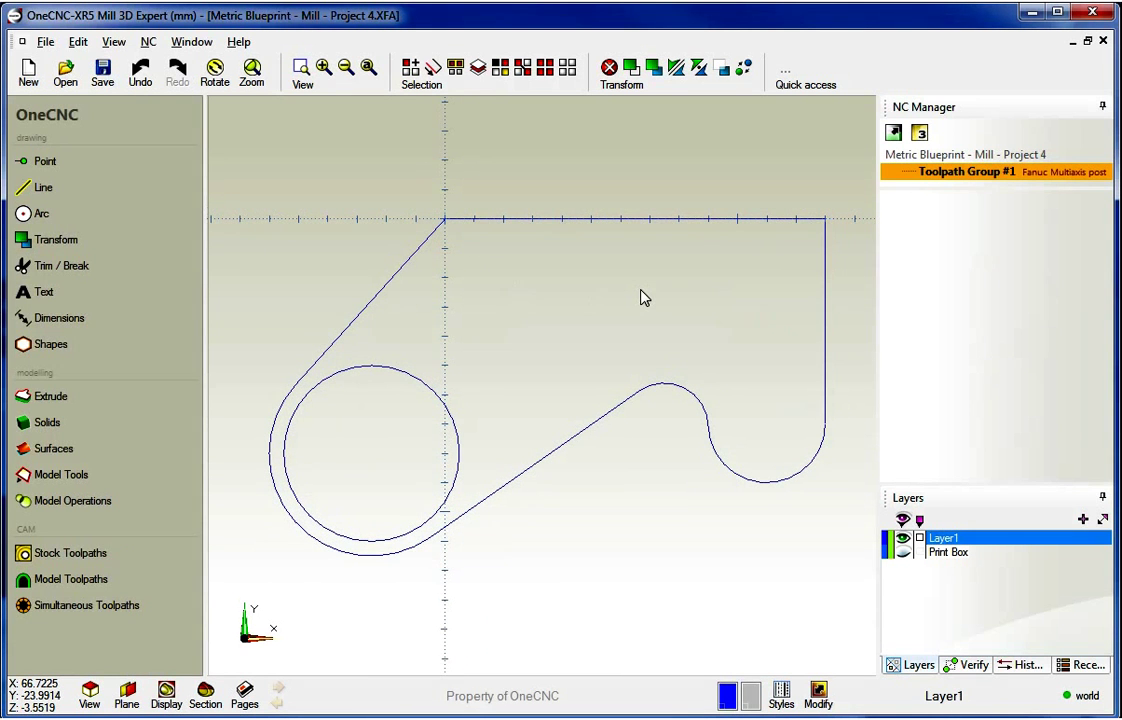